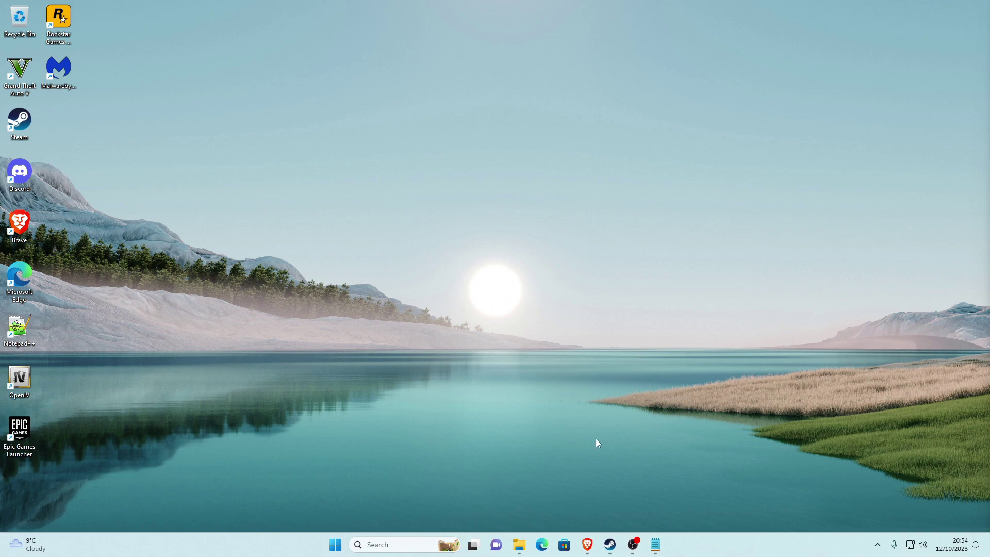
Switch to Steam, browse Grand Theft Auto V's local files, and show the game folder in a maximized File Explorer window.
{"action": "left_click", "coordinate": [610, 545]}
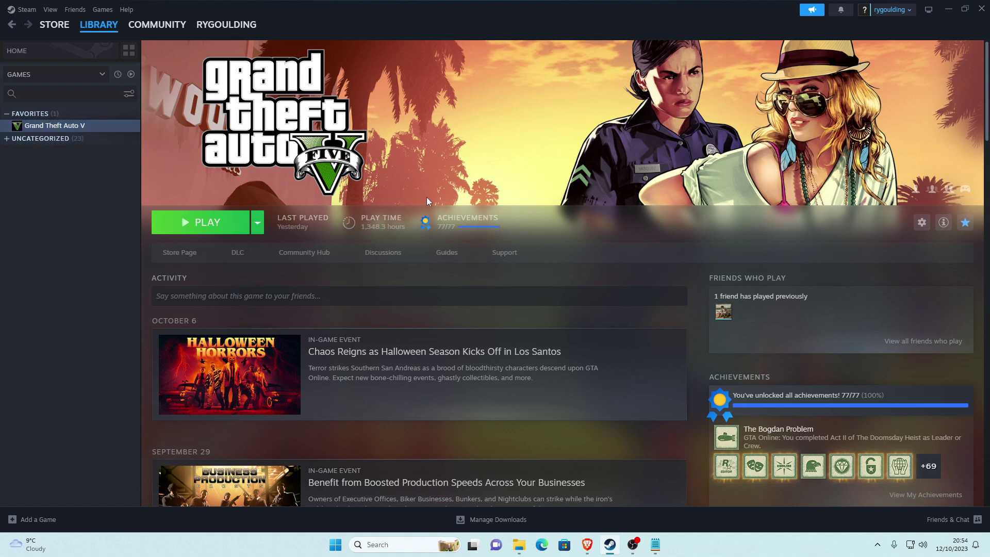
{"action": "left_click", "coordinate": [922, 223]}
{"action": "mouse_move", "coordinate": [867, 280]}
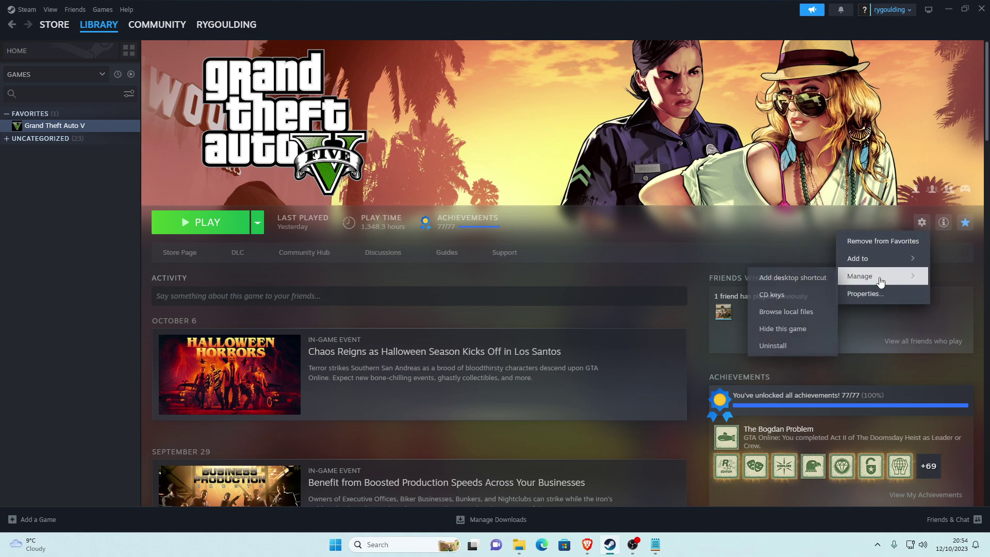
{"action": "left_click", "coordinate": [794, 313]}
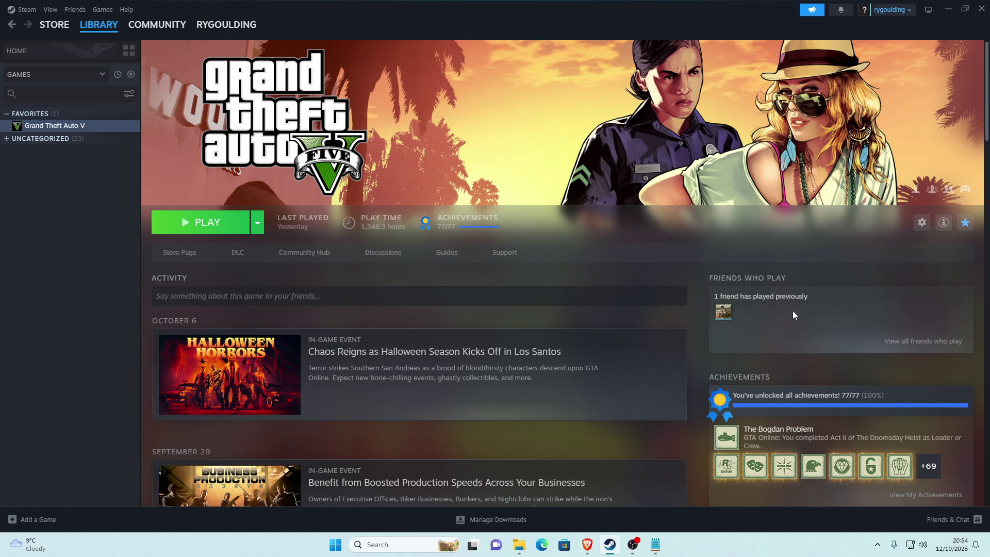
{"action": "left_click", "coordinate": [951, 9]}
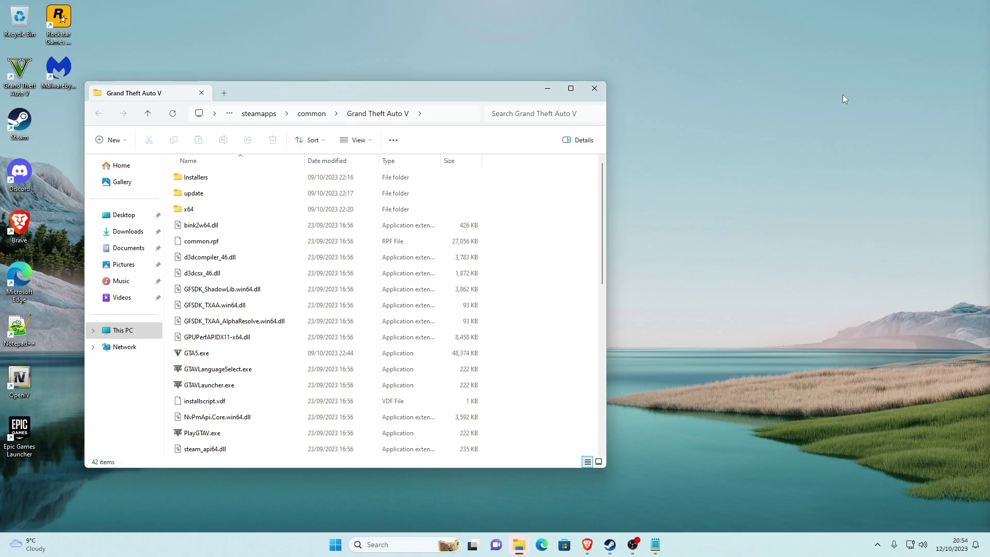
{"action": "double_click", "coordinate": [568, 86]}
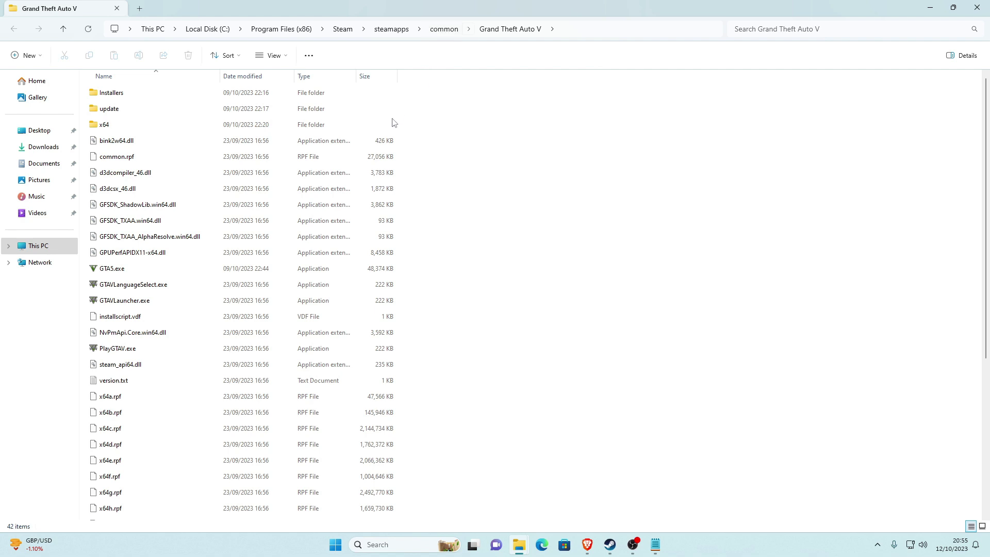
{"action": "right_click", "coordinate": [438, 33]}
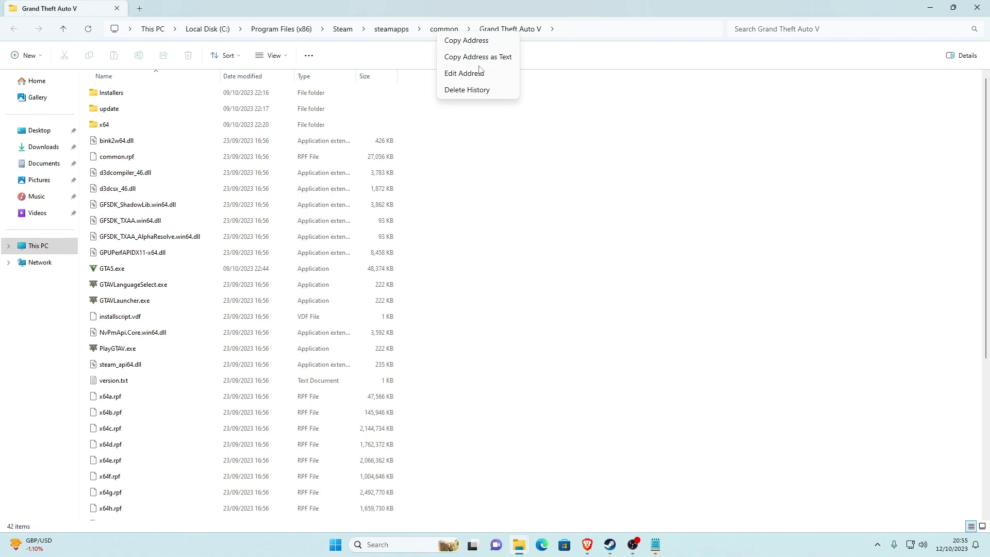
{"action": "left_click", "coordinate": [478, 142]}
{"action": "right_click", "coordinate": [446, 34]}
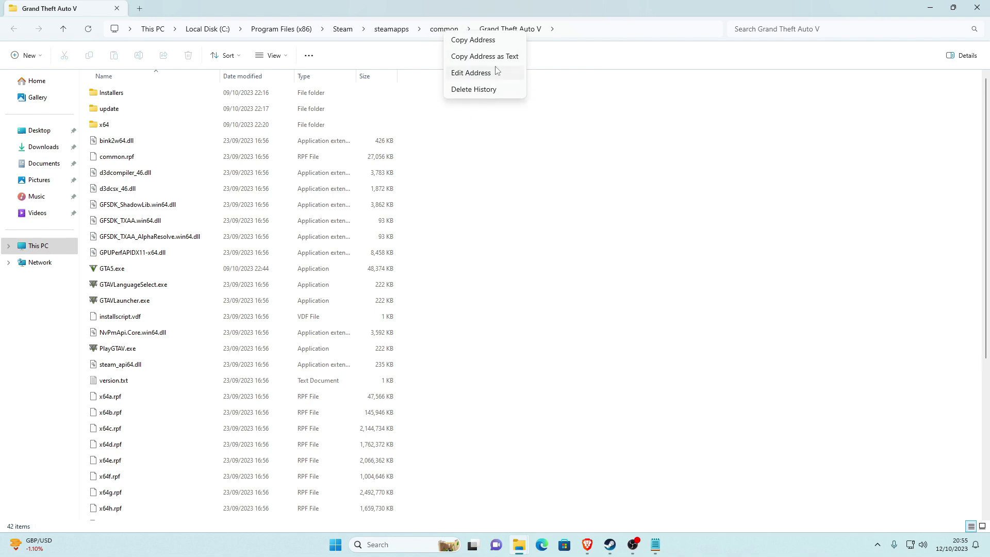
{"action": "left_click", "coordinate": [619, 91]}
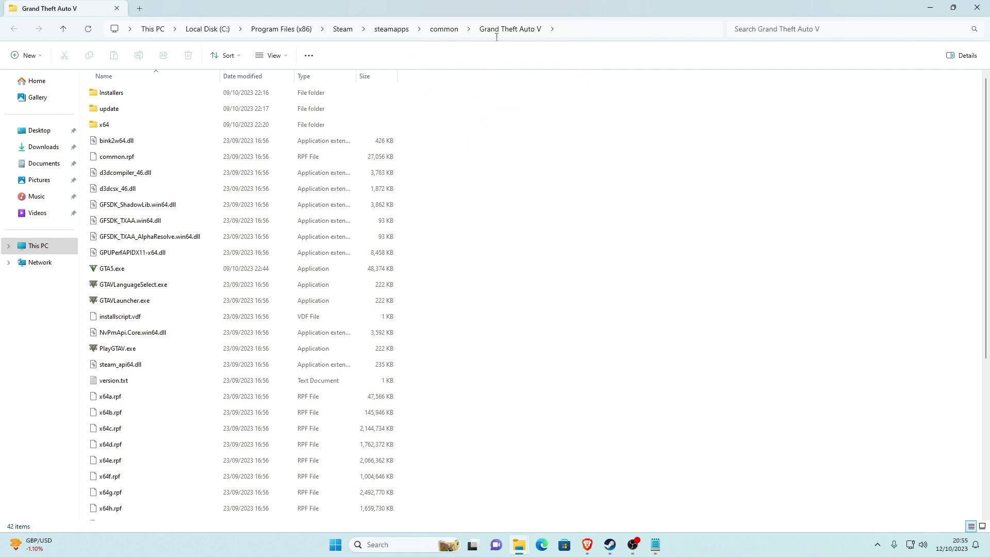
{"action": "left_click", "coordinate": [450, 33]}
{"action": "left_click", "coordinate": [427, 49]}
{"action": "left_click", "coordinate": [448, 30]}
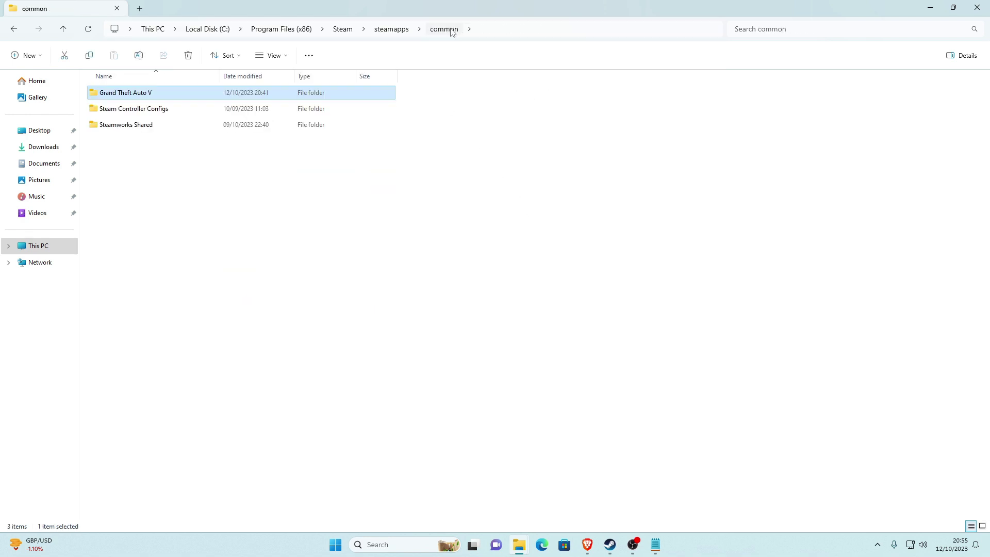
{"action": "double_click", "coordinate": [133, 95]}
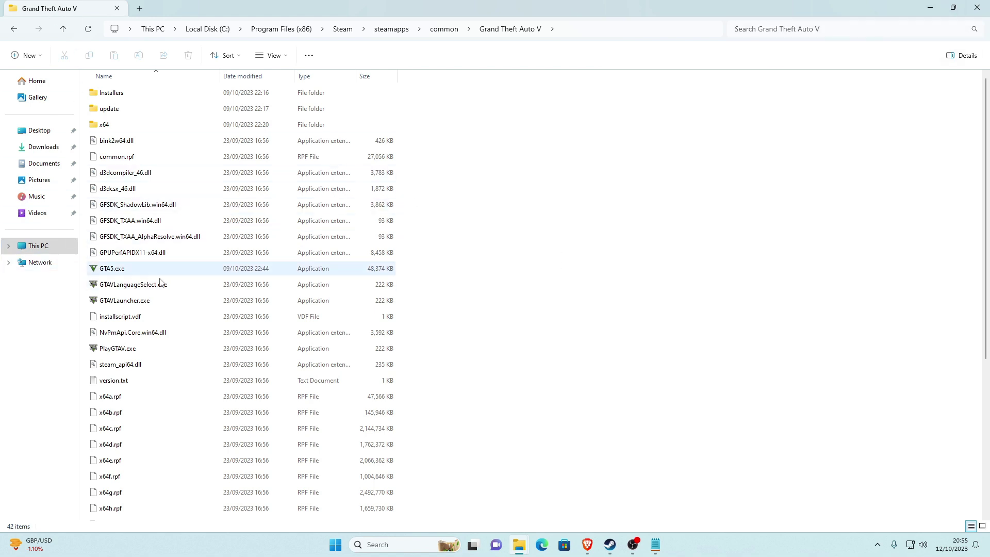
Browse from This PC to C:\Program Files (x86)\Steam\steamapps\common\Grand Theft Auto V, viewing the game files before minimizing the window.
{"action": "left_click", "coordinate": [51, 248]}
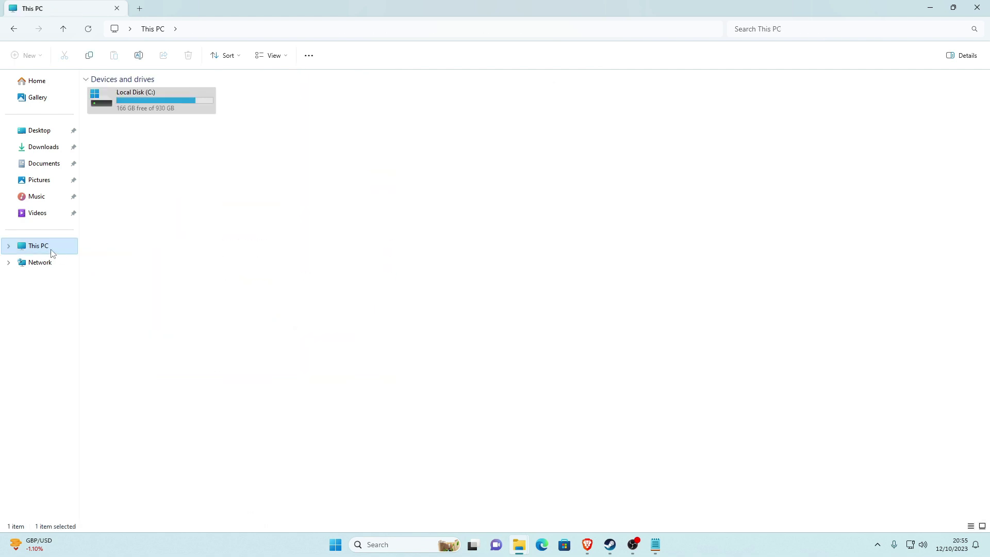
{"action": "double_click", "coordinate": [138, 112]}
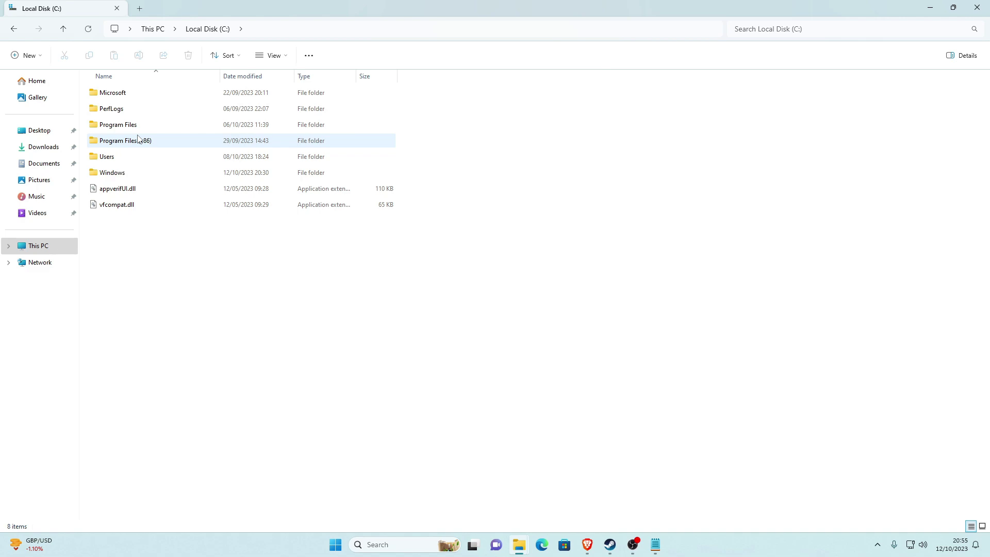
{"action": "double_click", "coordinate": [160, 144]}
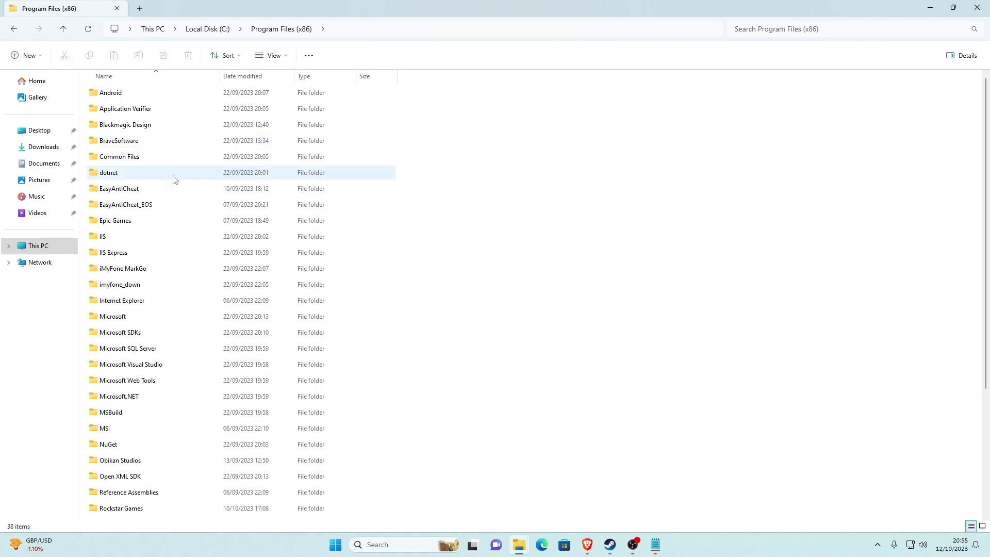
{"action": "scroll", "coordinate": [173, 178], "scroll_direction": "down", "scroll_amount": 2}
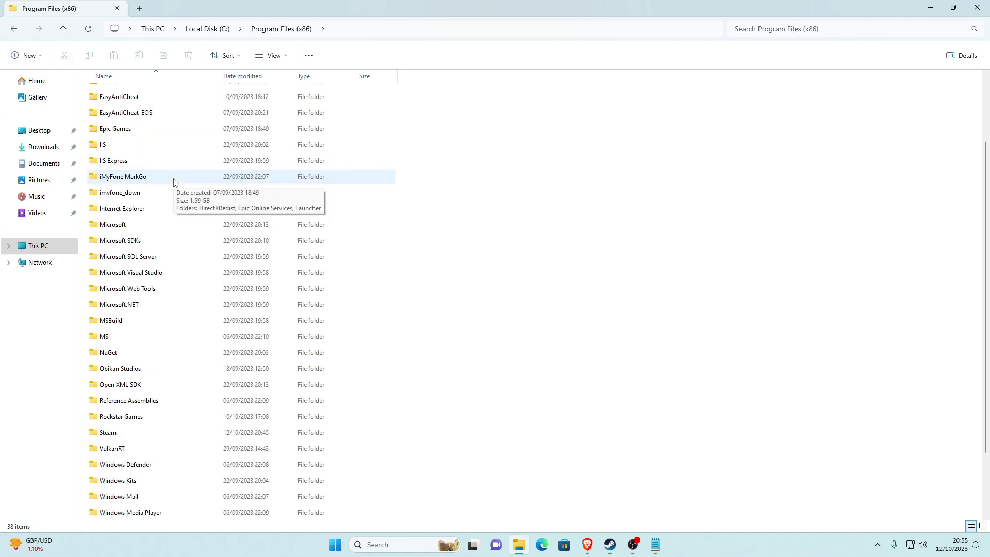
{"action": "double_click", "coordinate": [109, 432]}
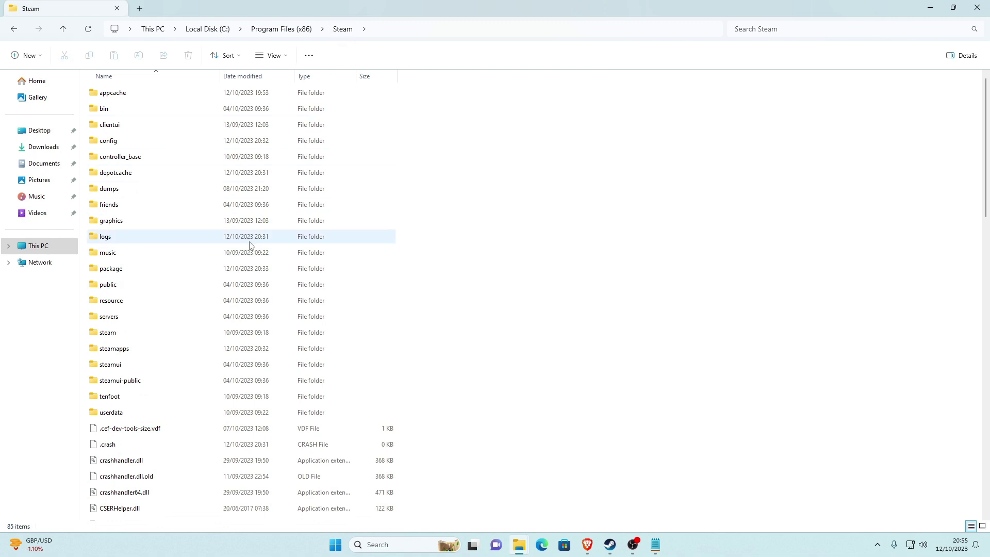
{"action": "scroll", "coordinate": [251, 244], "scroll_direction": "down", "scroll_amount": 1}
{"action": "double_click", "coordinate": [107, 306]}
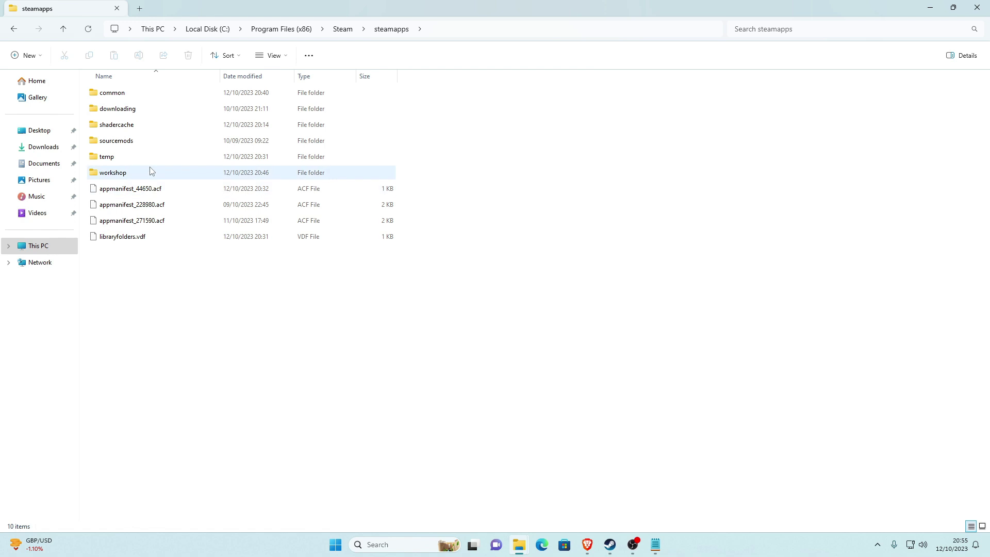
{"action": "double_click", "coordinate": [108, 94]}
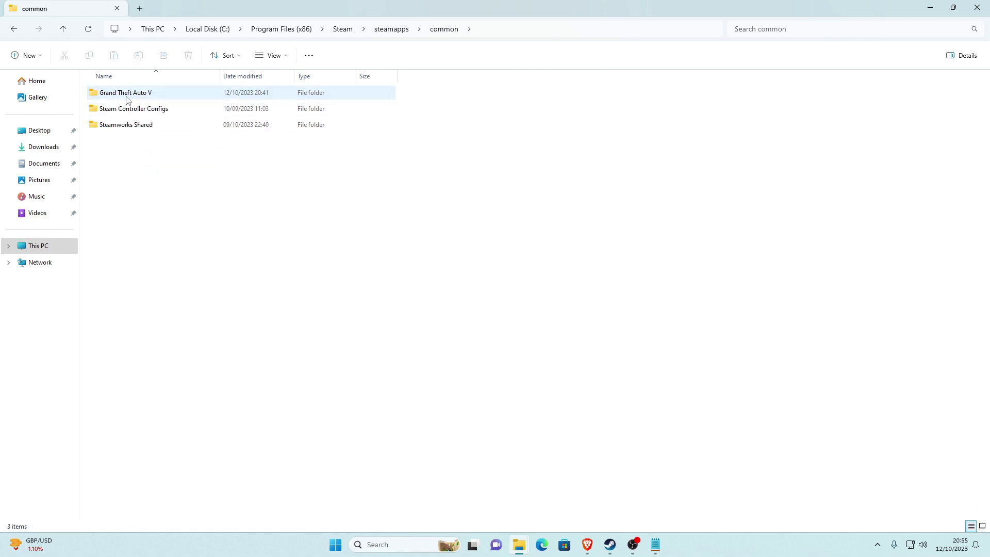
{"action": "double_click", "coordinate": [144, 97]}
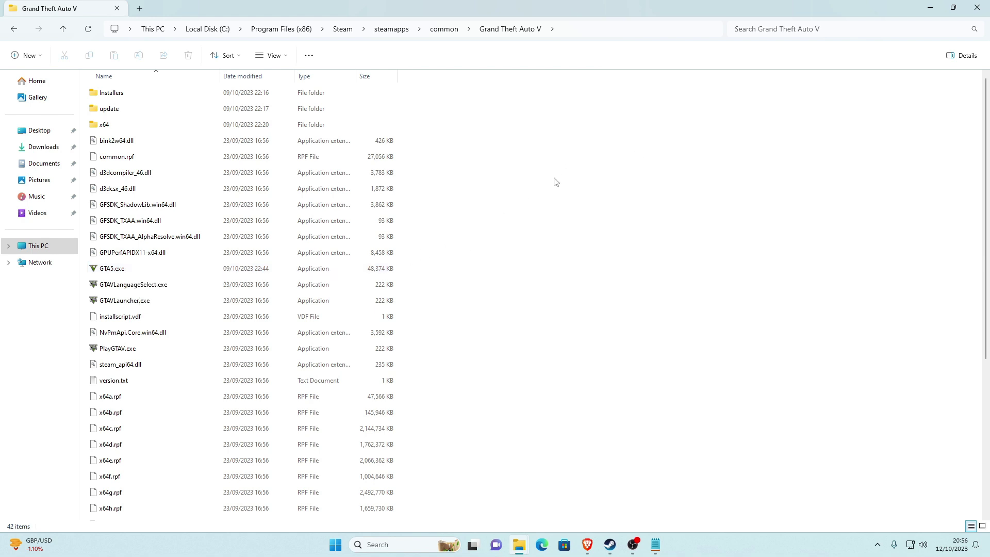
{"action": "left_click", "coordinate": [930, 7]}
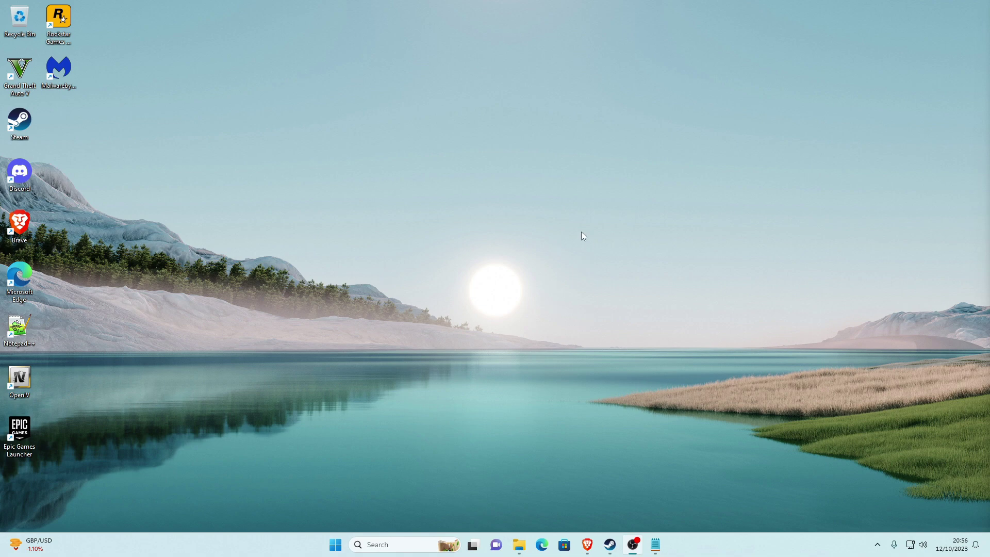
Switch to Brave and download the English 64-bit WinRAR 6.24 installer, winrar-x64-624.exe, to the Downloads folder.
{"action": "left_click", "coordinate": [587, 544]}
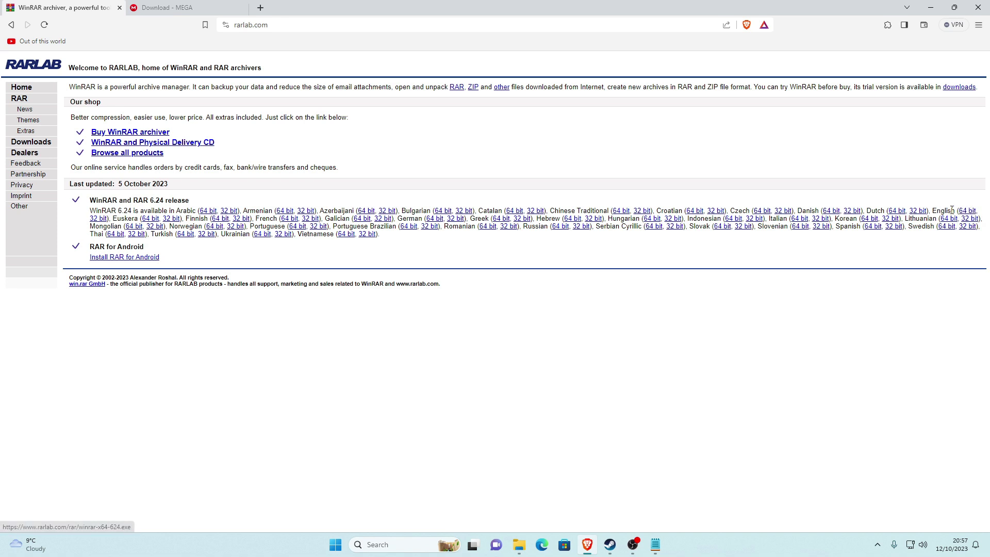
{"action": "left_click", "coordinate": [968, 210]}
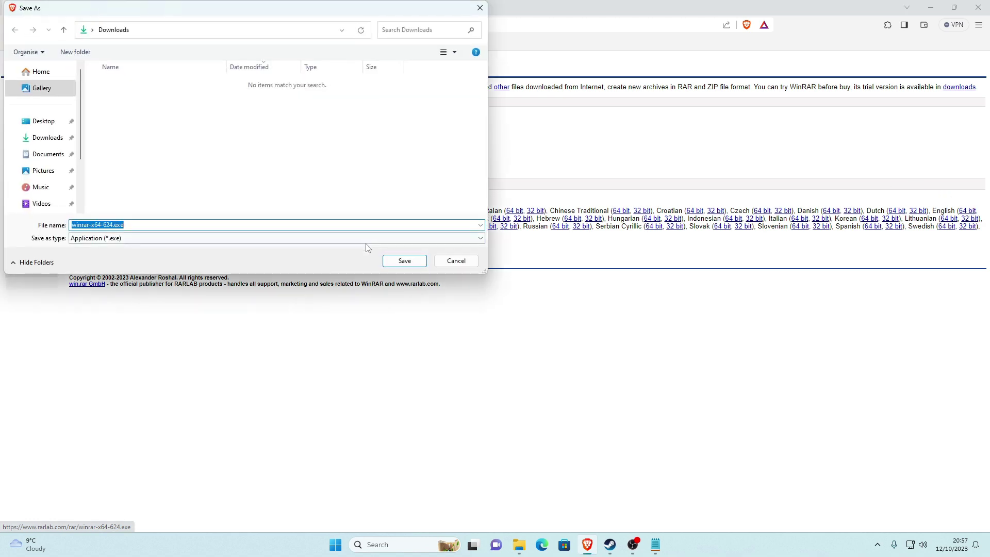
{"action": "left_click", "coordinate": [406, 261]}
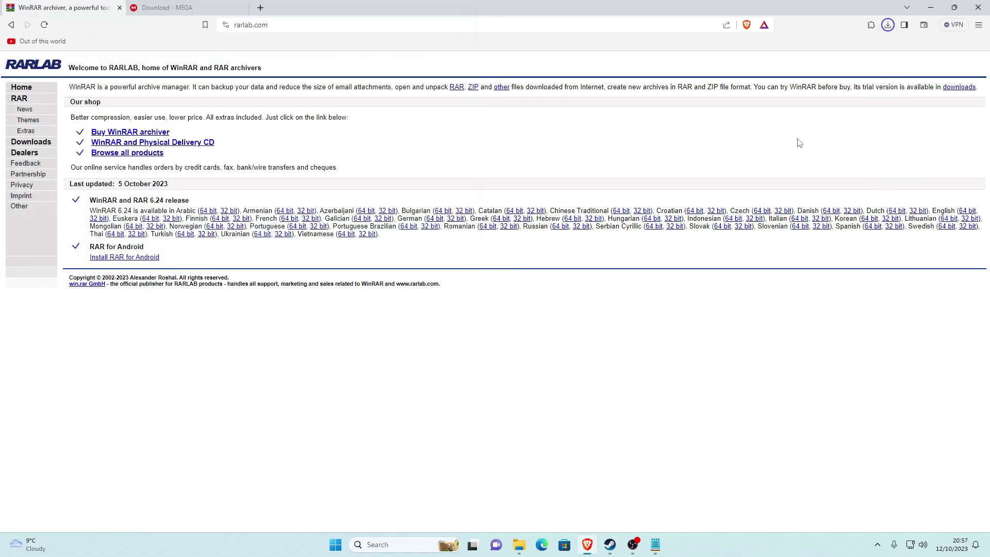
Run the downloaded installer and install WinRAR with the default destination and association options, closing the WinRAR shortcuts folder.
{"action": "left_click", "coordinate": [887, 25]}
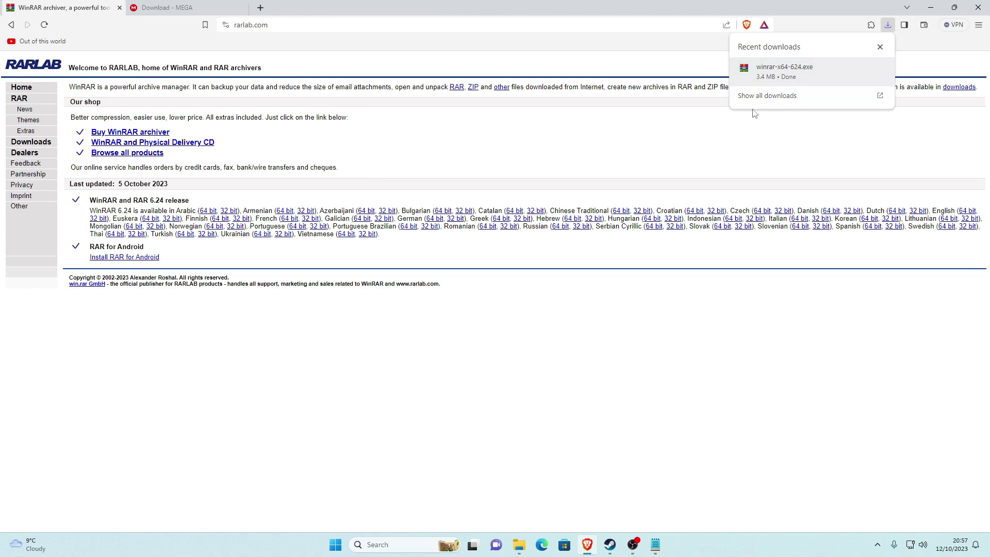
{"action": "left_click", "coordinate": [766, 78]}
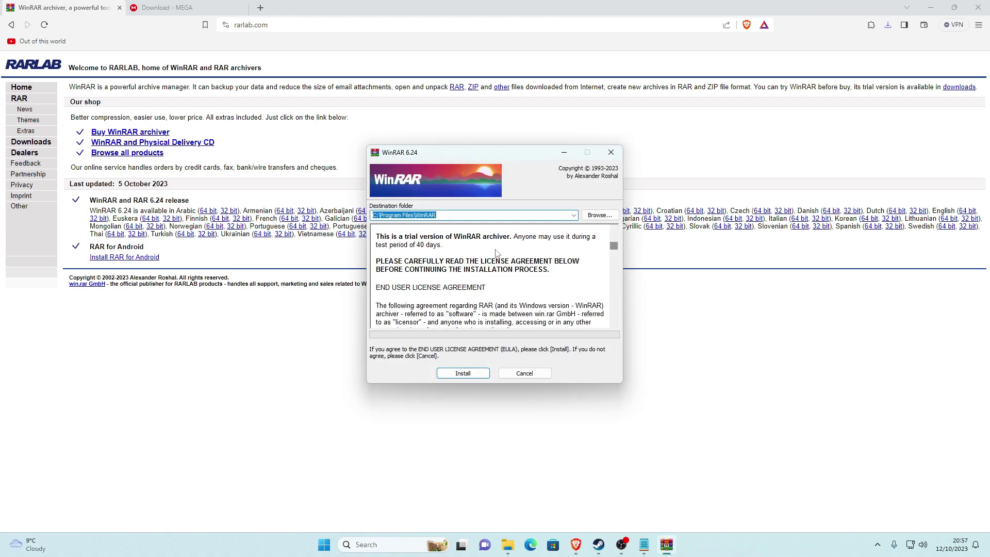
{"action": "left_click", "coordinate": [480, 376]}
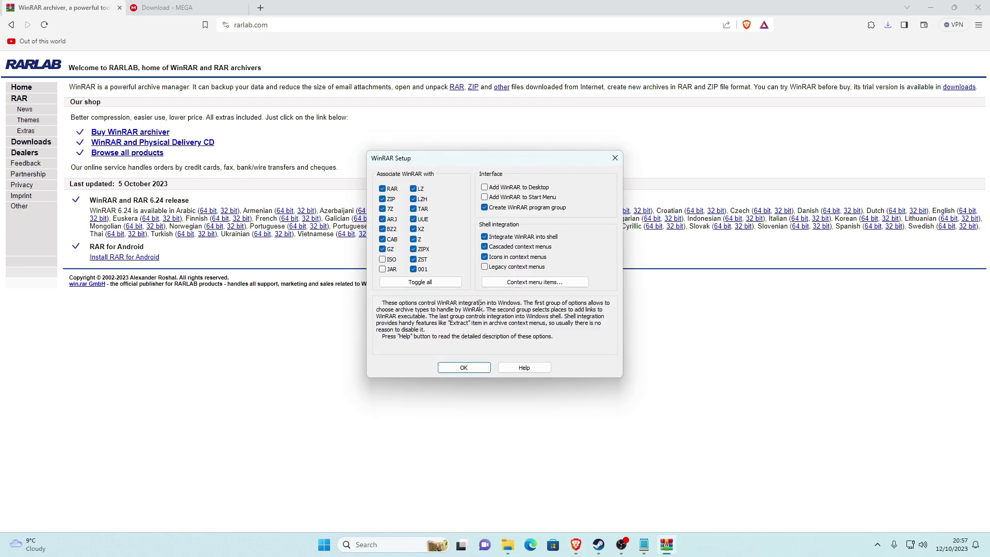
{"action": "left_click", "coordinate": [467, 370]}
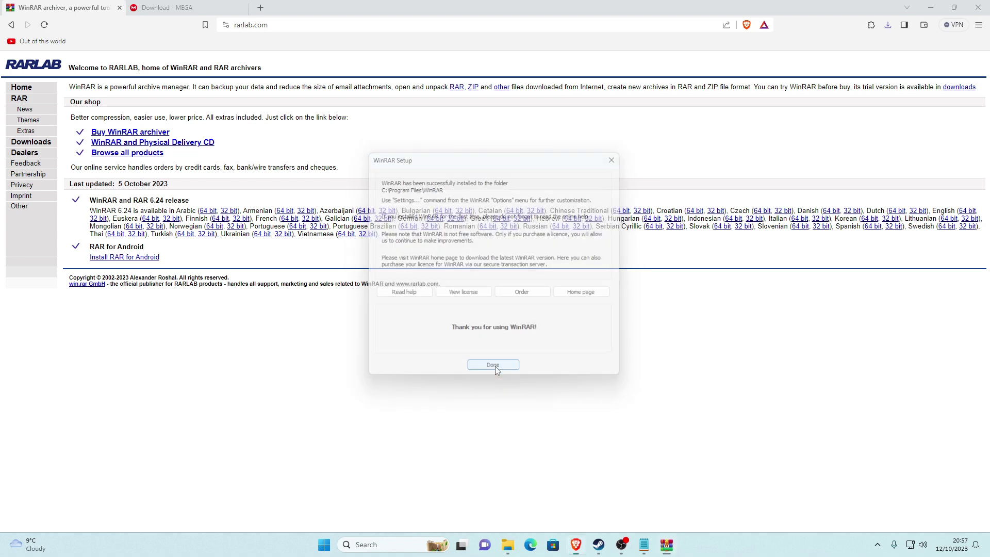
{"action": "left_click", "coordinate": [495, 368]}
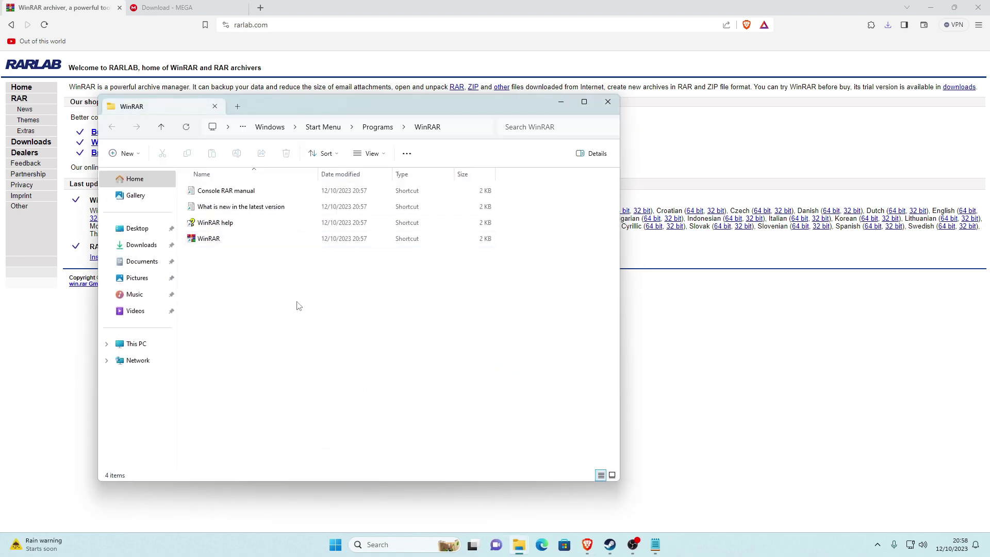
{"action": "left_click", "coordinate": [607, 104]}
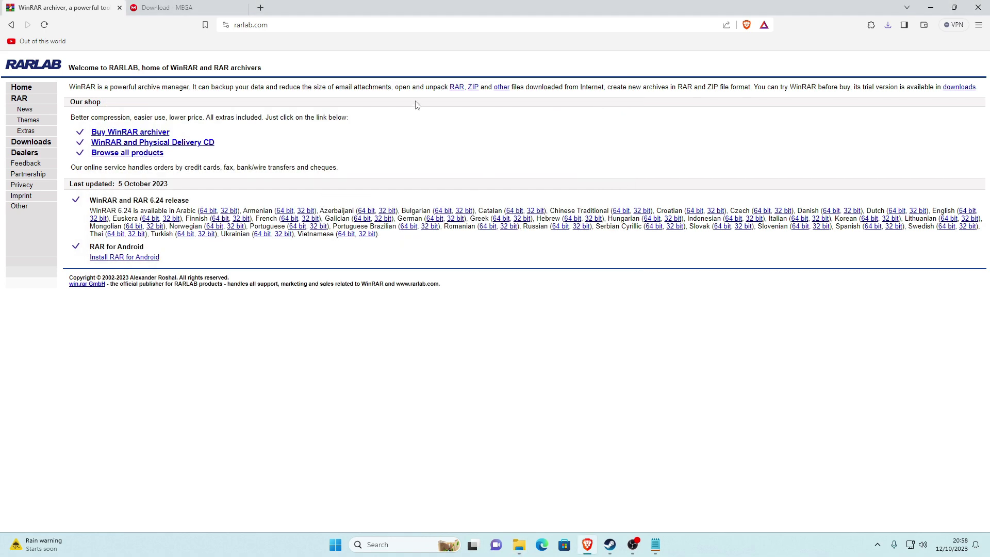
Close the WinRAR page and save GTA5 V2944.rar from the MEGA page to the Downloads folder.
{"action": "left_click", "coordinate": [119, 8]}
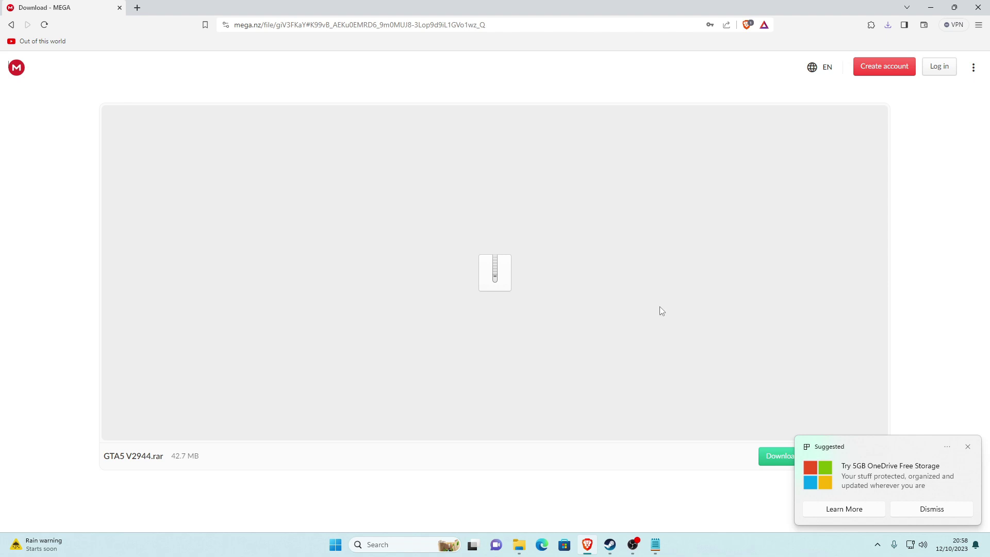
{"action": "left_click", "coordinate": [969, 446]}
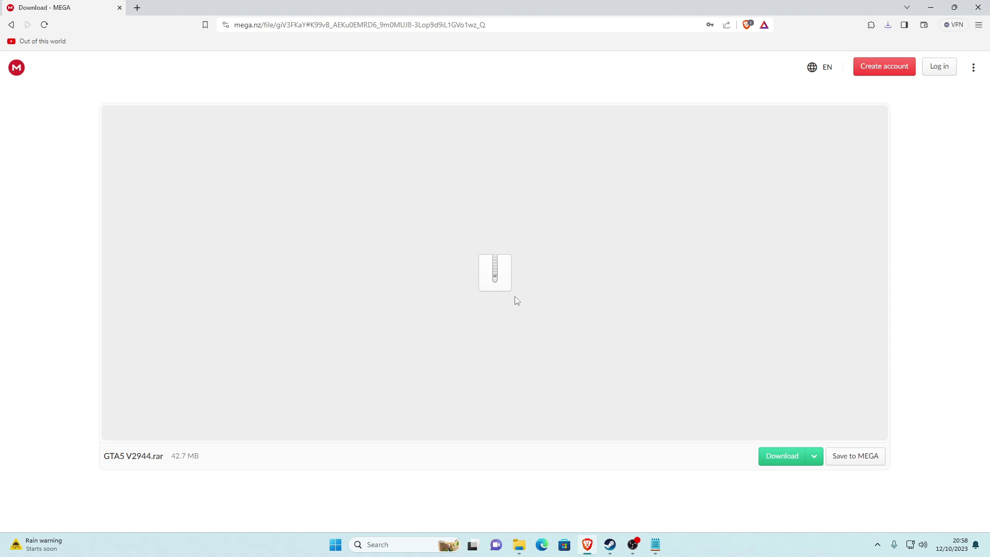
{"action": "mouse_move", "coordinate": [788, 462]}
{"action": "left_click", "coordinate": [783, 460]}
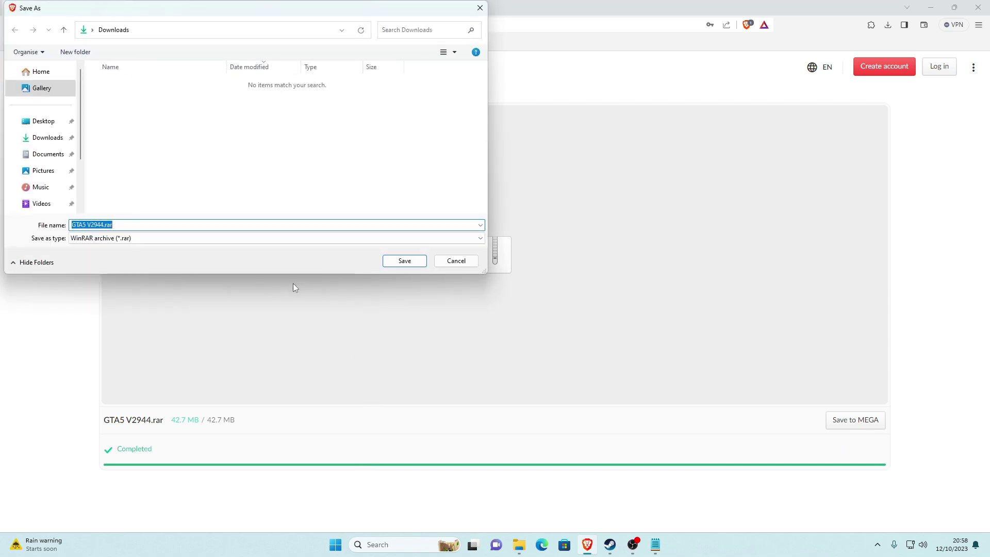
{"action": "left_click", "coordinate": [409, 264]}
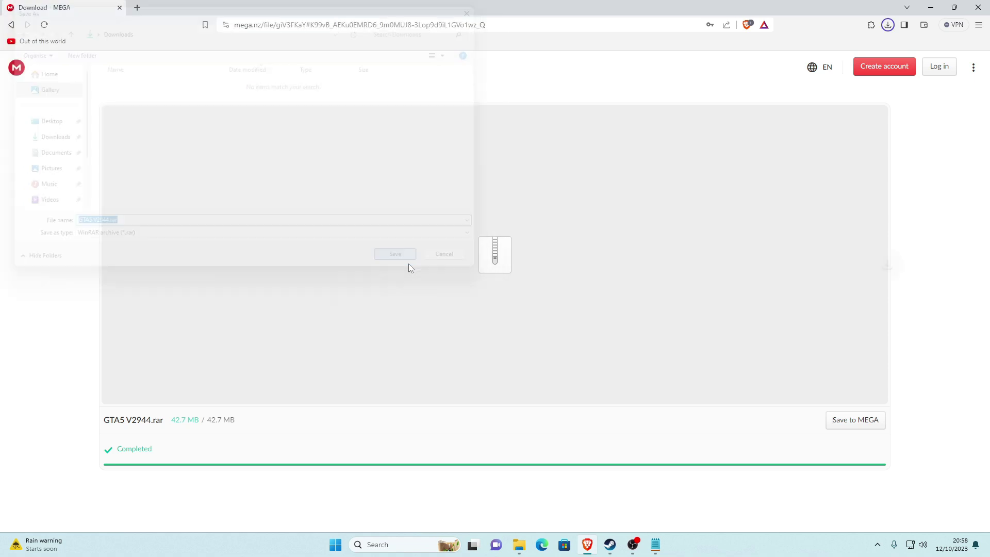
Shrink the browser window and put the downloaded GTA5 V2944.rar on the desktop, directly below the Malwarebytes shortcut.
{"action": "left_click", "coordinate": [954, 8]}
{"action": "left_click_drag", "start_coordinate": [802, 32], "coordinate": [851, 19]}
{"action": "left_click", "coordinate": [884, 37]}
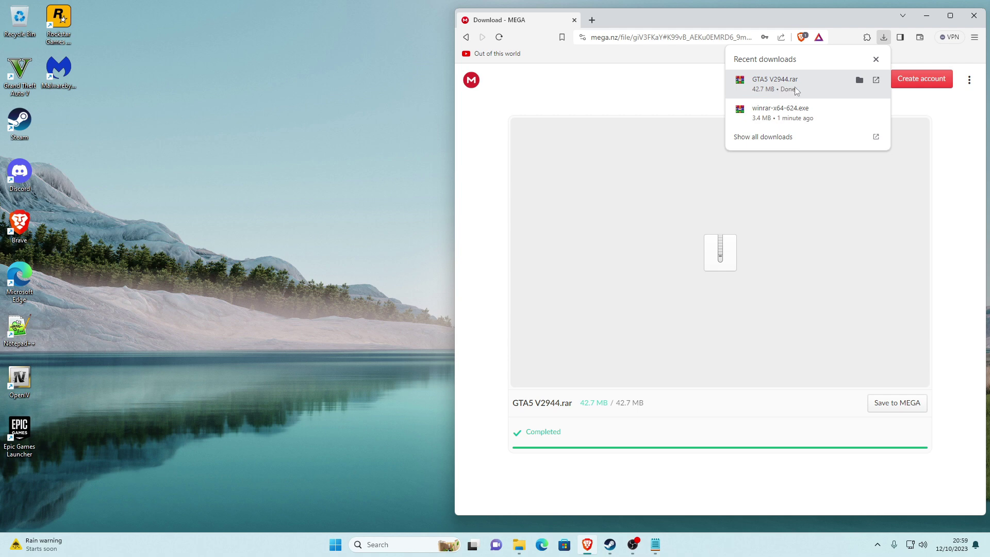
{"action": "left_click_drag", "start_coordinate": [801, 90], "coordinate": [60, 121]}
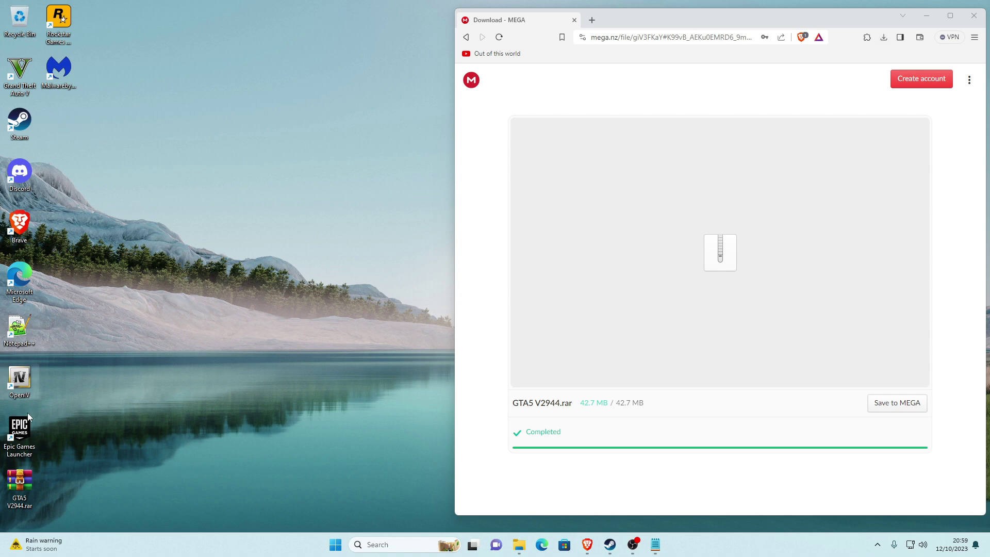
{"action": "left_click_drag", "start_coordinate": [19, 484], "coordinate": [58, 117]}
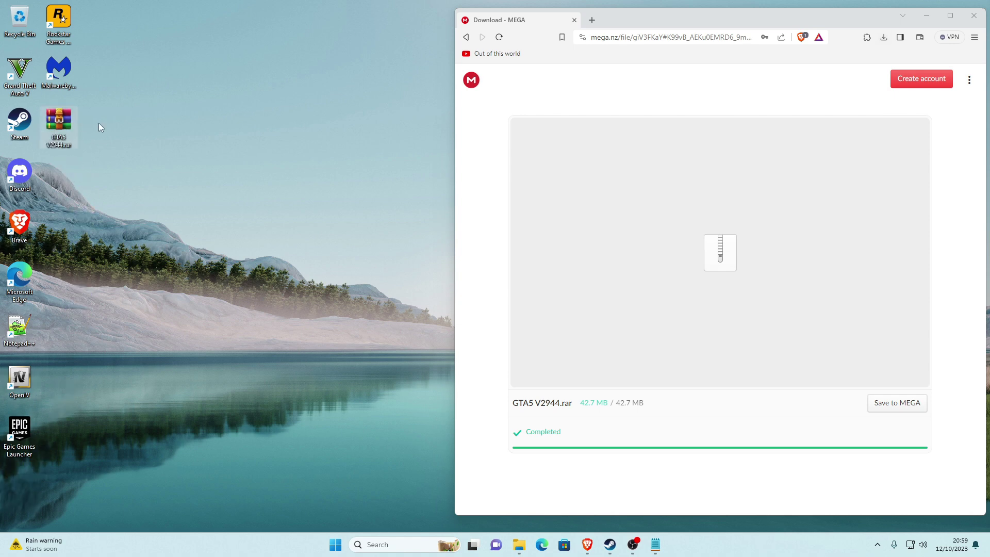
Close the browser window showing the completed MEGA download.
{"action": "left_click", "coordinate": [973, 16]}
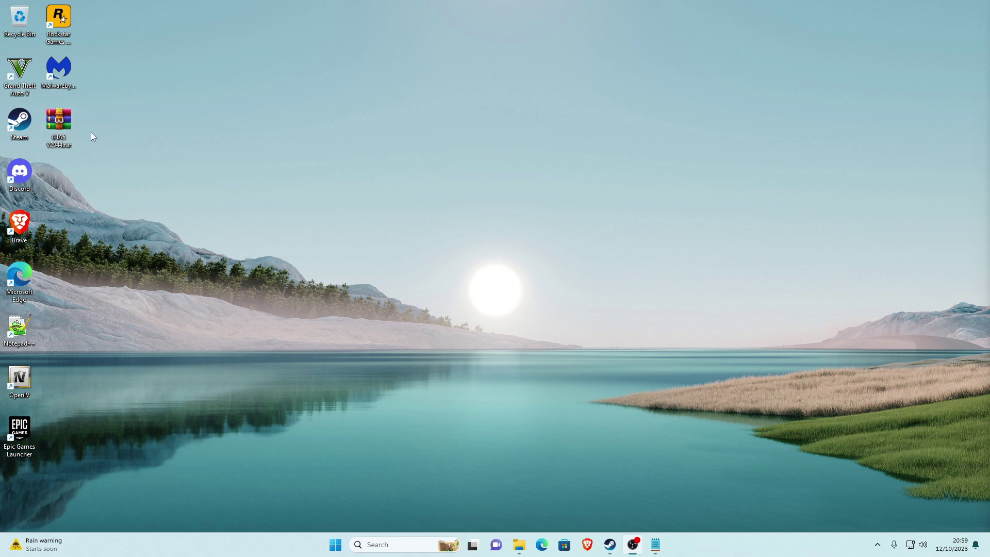
{"action": "left_click", "coordinate": [58, 124]}
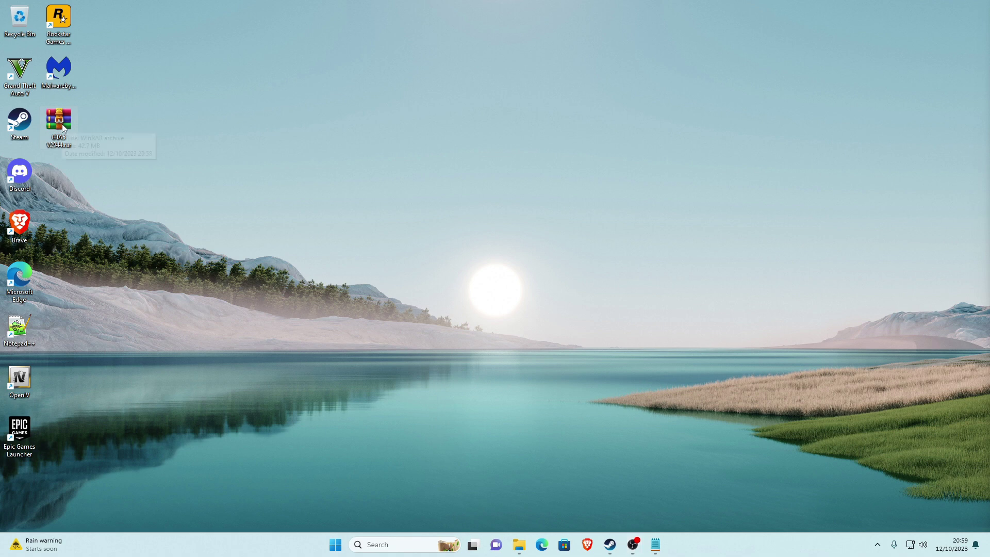
{"action": "right_click", "coordinate": [62, 125]}
{"action": "mouse_move", "coordinate": [119, 312]}
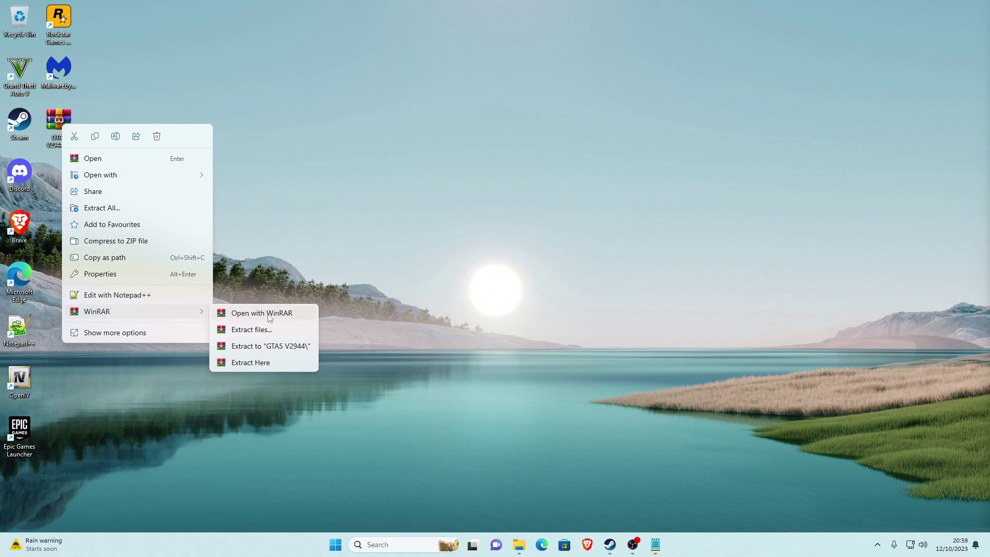
{"action": "left_click", "coordinate": [291, 231]}
Open GTA5 V2944.rar from the desktop, always using WinRAR archiver for .rar files, and dismiss the first-use notification.
{"action": "double_click", "coordinate": [58, 132]}
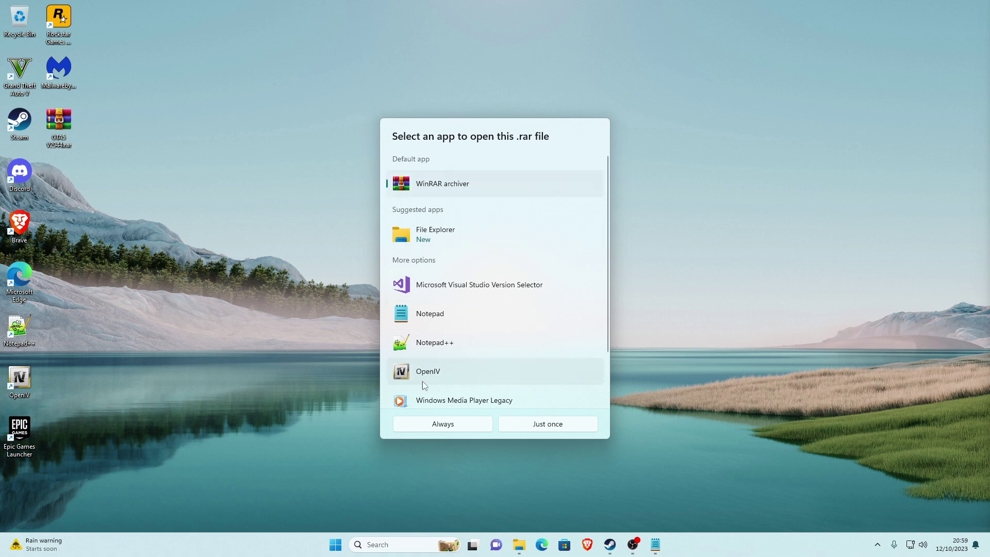
{"action": "left_click", "coordinate": [440, 428]}
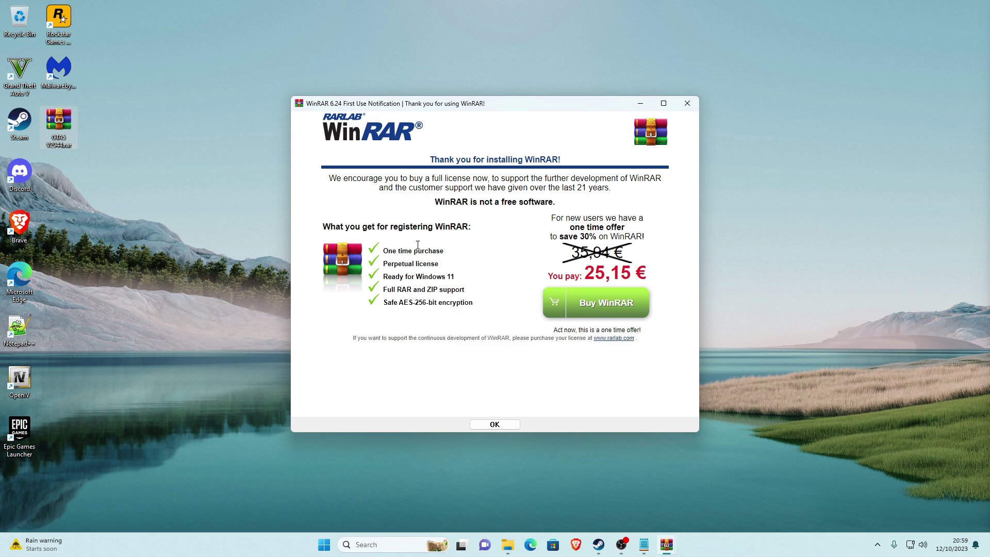
{"action": "left_click", "coordinate": [496, 425]}
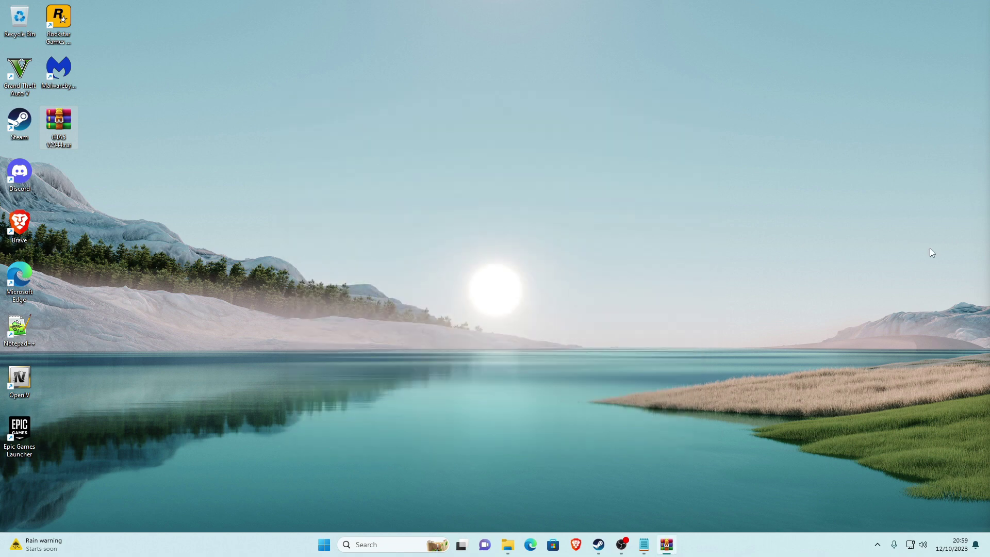
Maximize the archive window and open its GTA5 V2944 folder to review the executable files inside.
{"action": "left_click_drag", "start_coordinate": [637, 161], "coordinate": [375, 148]}
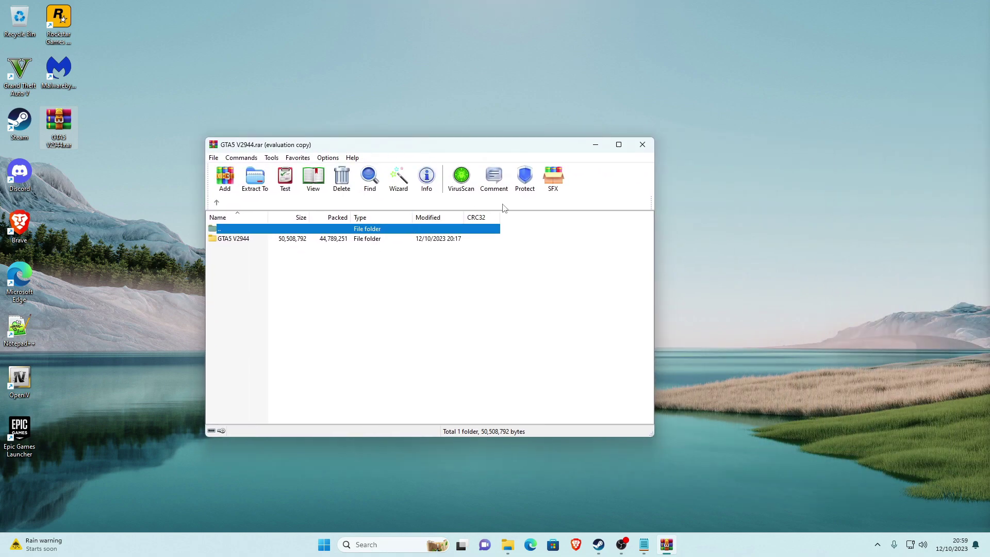
{"action": "left_click", "coordinate": [619, 145]}
{"action": "left_click", "coordinate": [620, 189]}
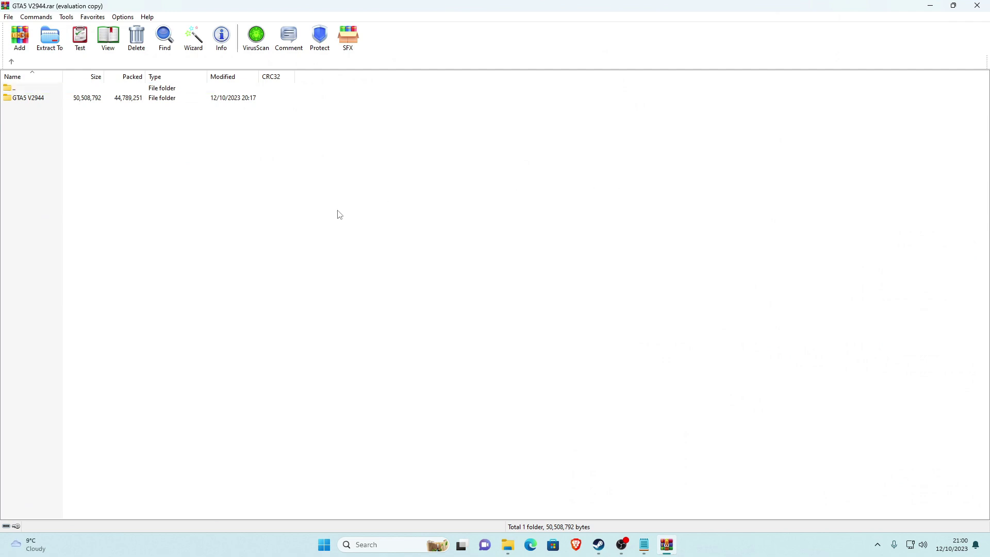
{"action": "double_click", "coordinate": [29, 101]}
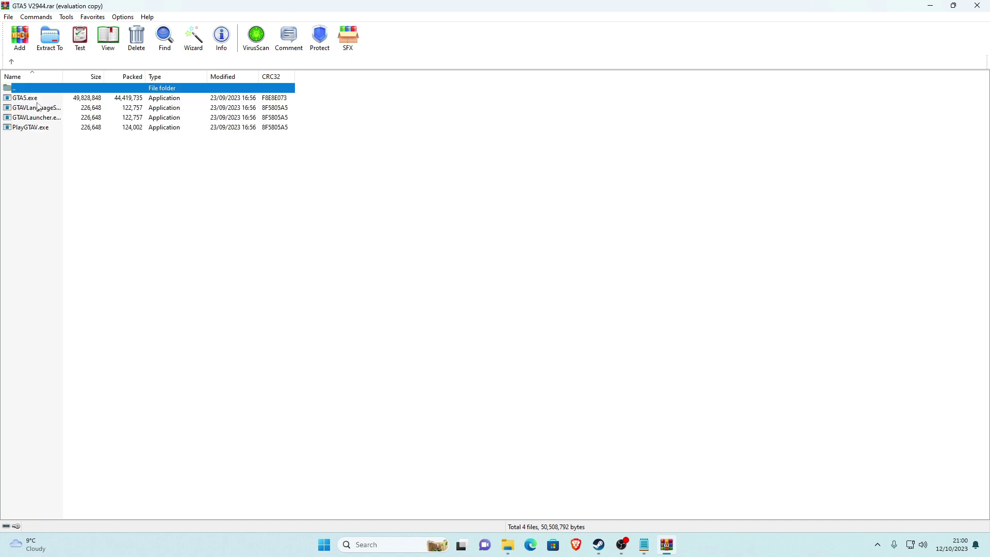
{"action": "left_click", "coordinate": [58, 161]}
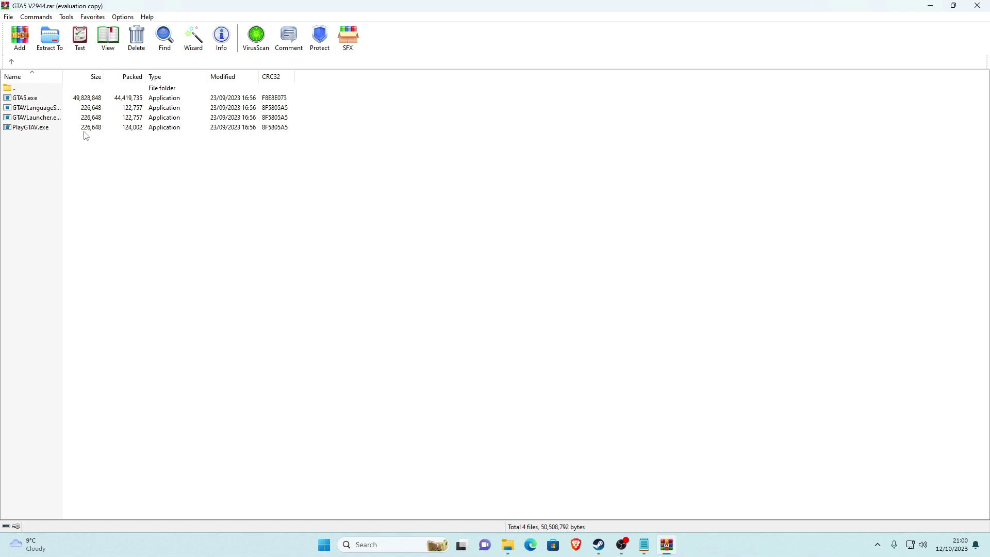
{"action": "left_click", "coordinate": [29, 101]}
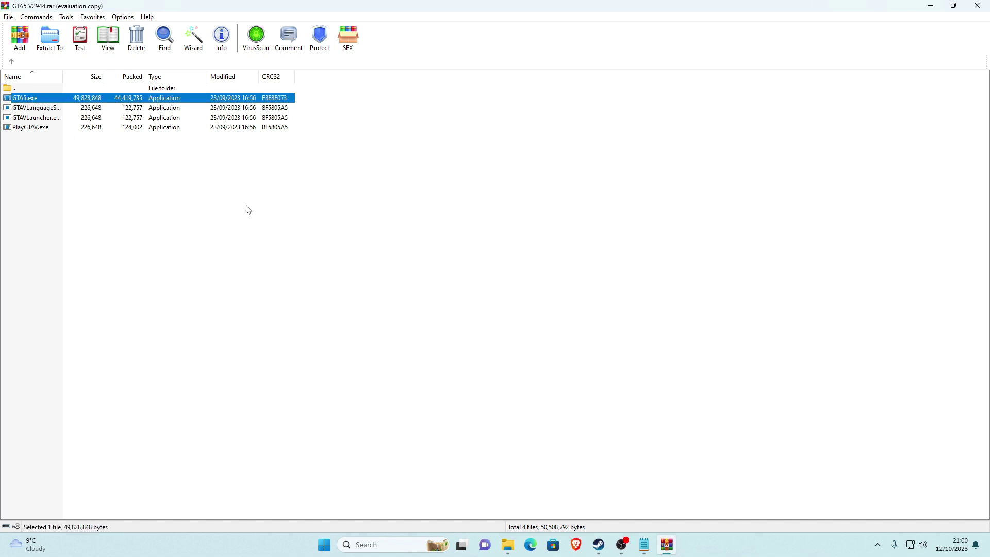
{"action": "left_click", "coordinate": [271, 189]}
Restore the archive window to its smaller size and place it along the right side of the desktop.
{"action": "left_click", "coordinate": [955, 6]}
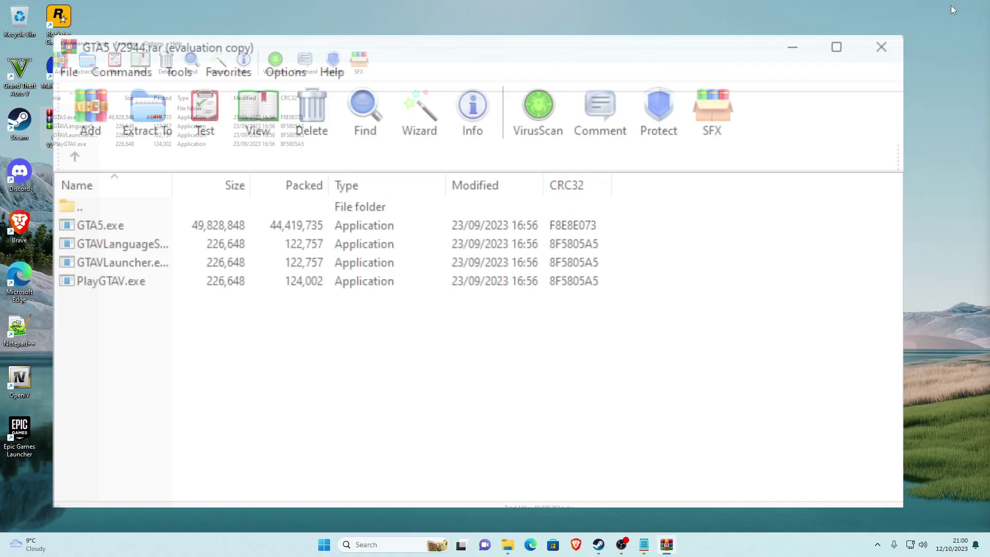
{"action": "left_click_drag", "start_coordinate": [558, 144], "coordinate": [872, 1]}
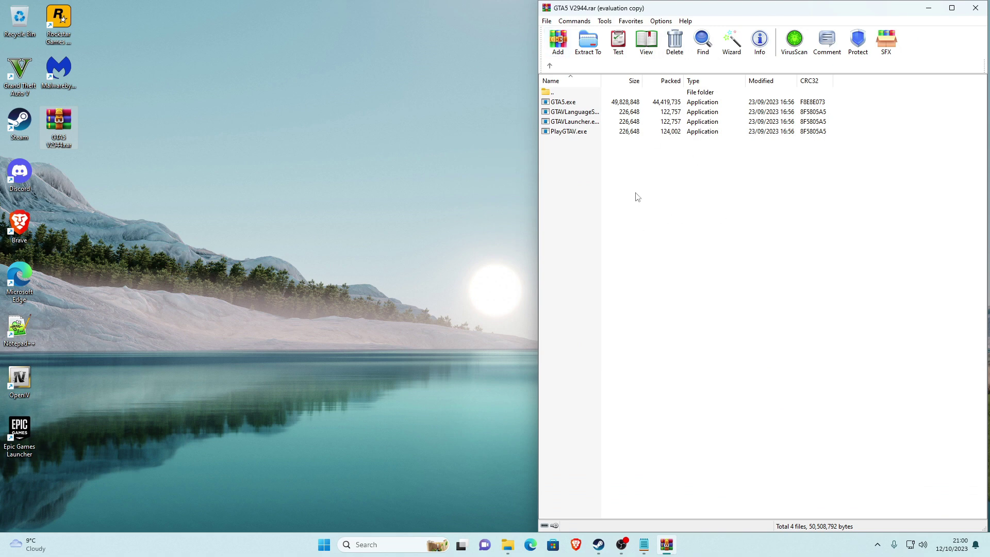
{"action": "left_click_drag", "start_coordinate": [575, 149], "coordinate": [578, 170]}
Bring up the Grand Theft Auto V folder at reduced size left of the archive window, and widen the archive window to meet it.
{"action": "left_click", "coordinate": [504, 551]}
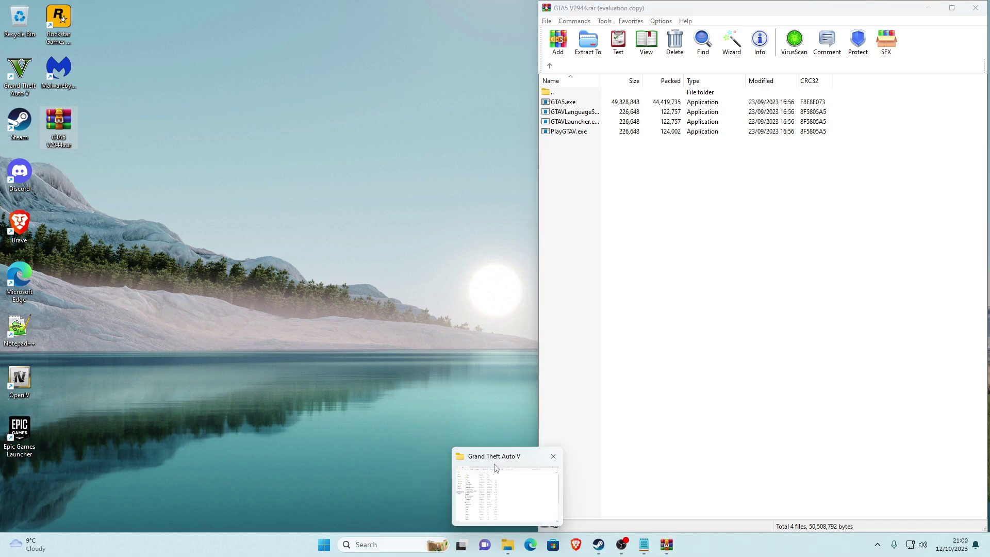
{"action": "left_click", "coordinate": [496, 485]}
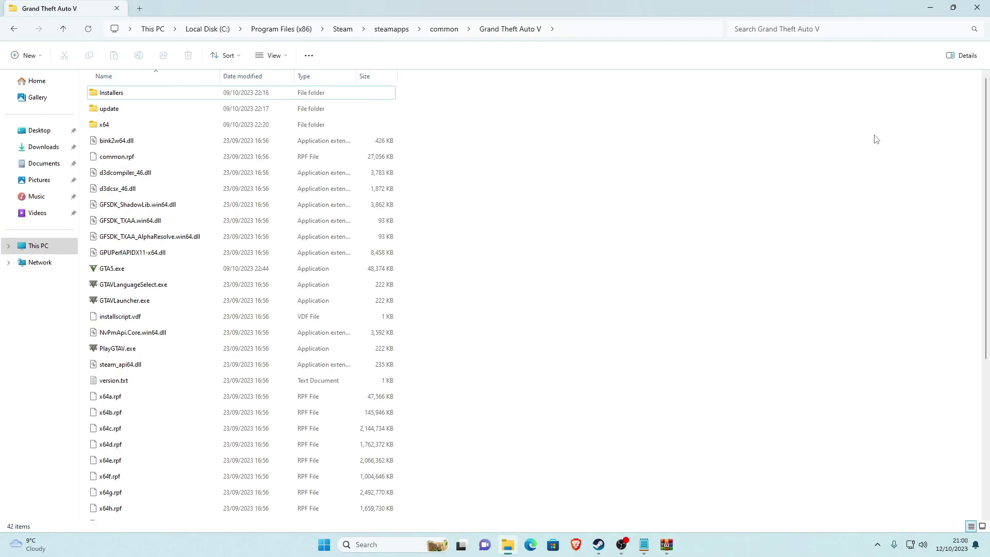
{"action": "left_click", "coordinate": [953, 8]}
{"action": "left_click_drag", "start_coordinate": [404, 89], "coordinate": [350, 13]}
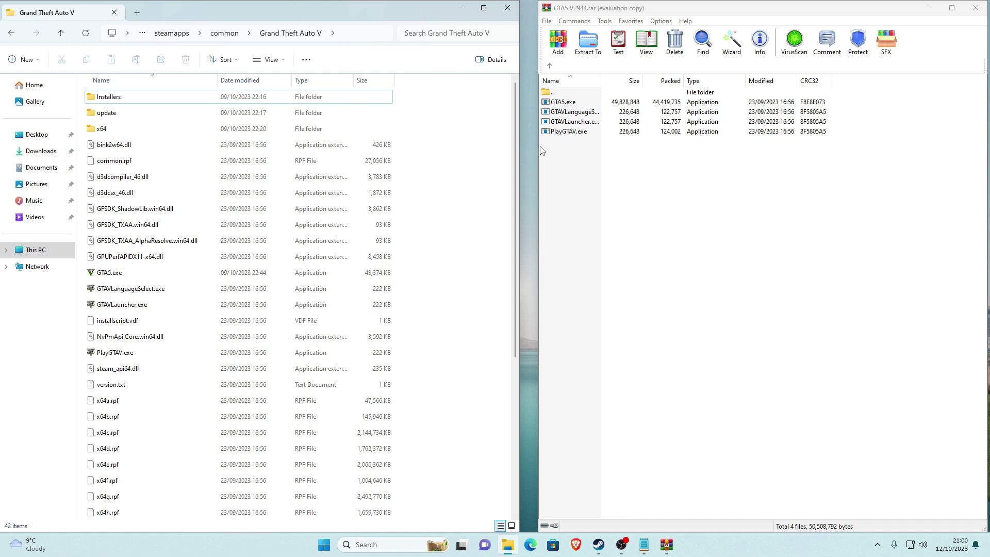
{"action": "left_click_drag", "start_coordinate": [539, 146], "coordinate": [519, 145]}
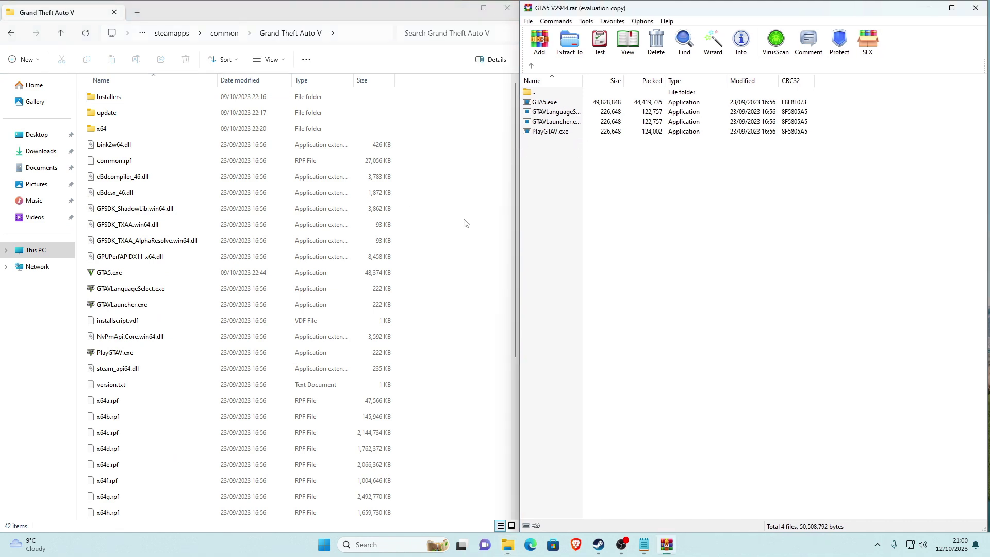
{"action": "left_click", "coordinate": [485, 187]}
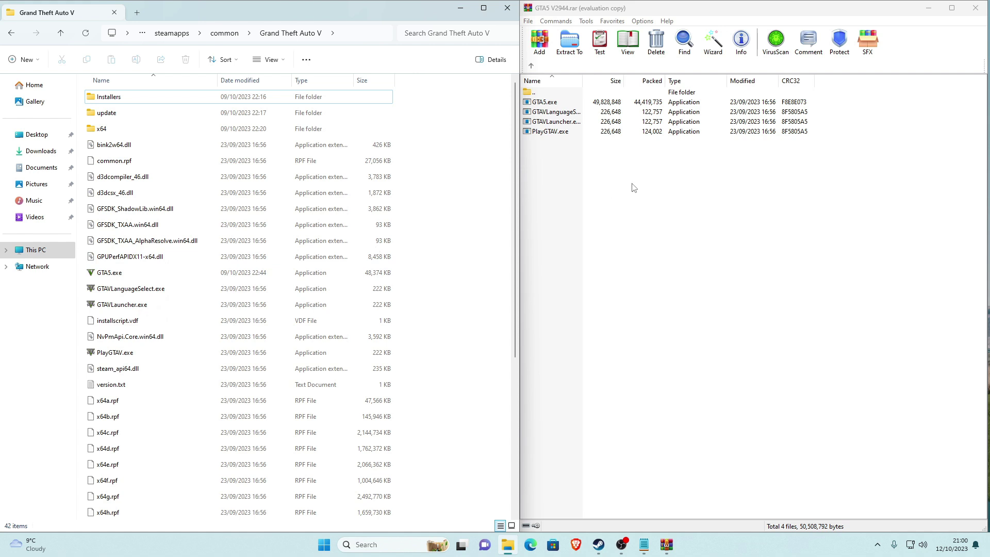
{"action": "left_click", "coordinate": [619, 181]}
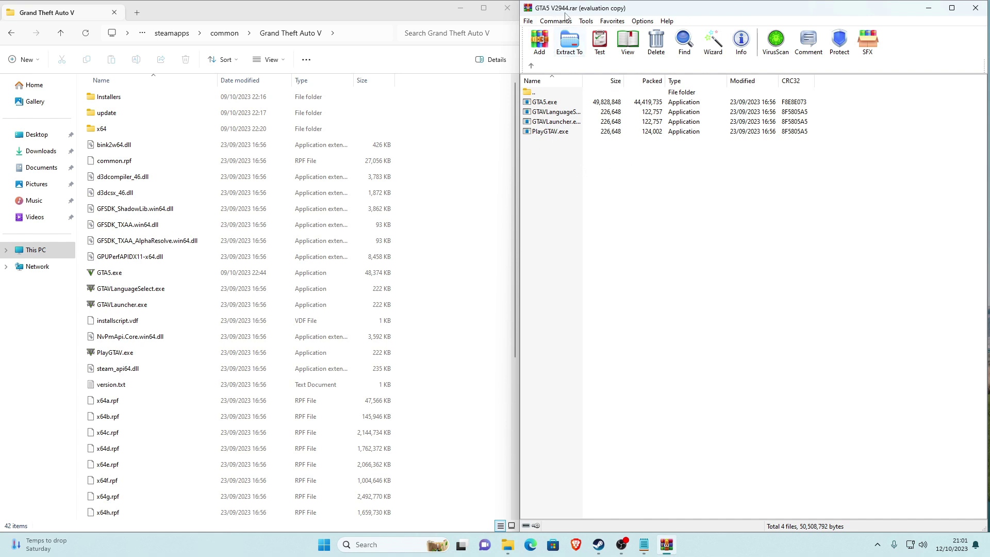
Extract all four .exe files from the archive into the Grand Theft Auto V folder, replacing the existing files, and close the archive.
{"action": "left_click_drag", "start_coordinate": [538, 158], "coordinate": [562, 106]}
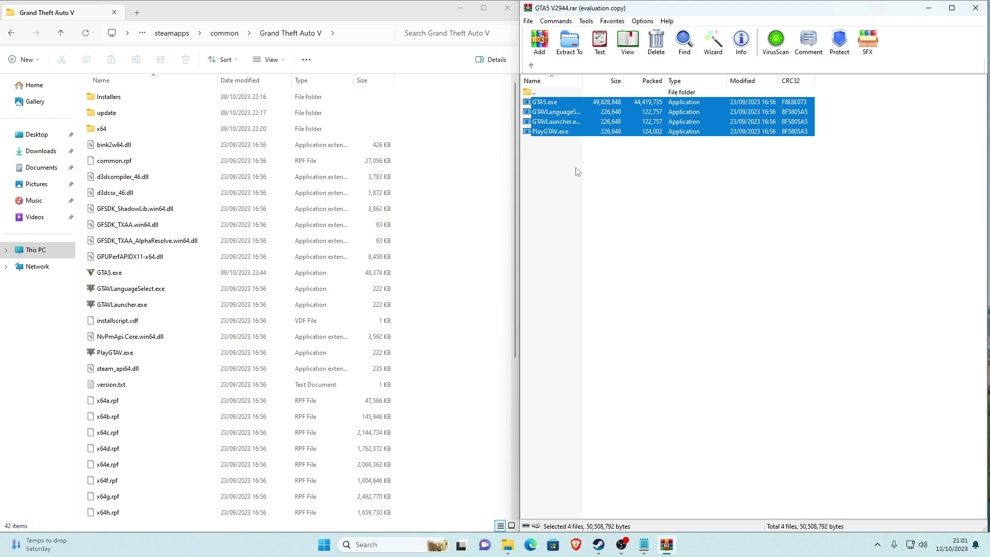
{"action": "left_click_drag", "start_coordinate": [575, 129], "coordinate": [477, 163]}
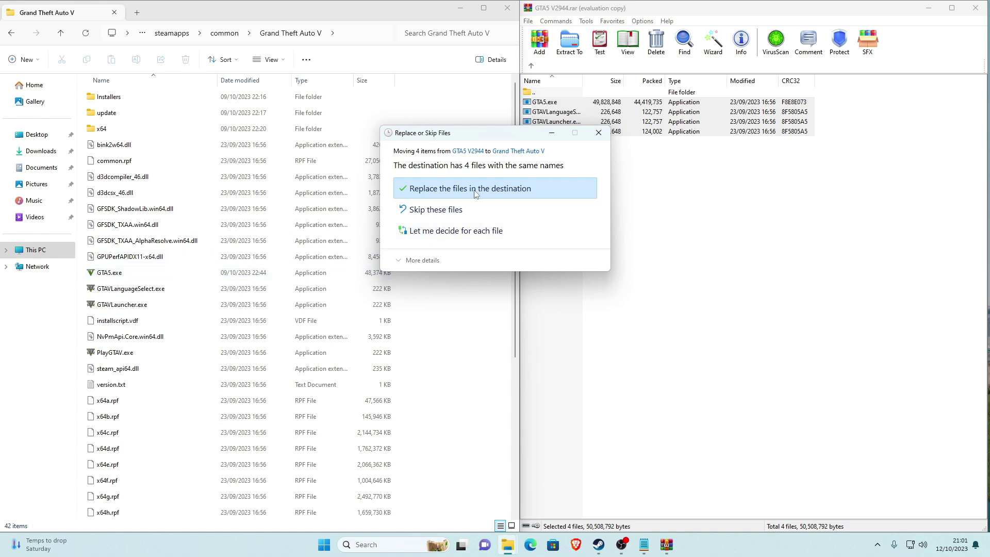
{"action": "left_click", "coordinate": [447, 195]}
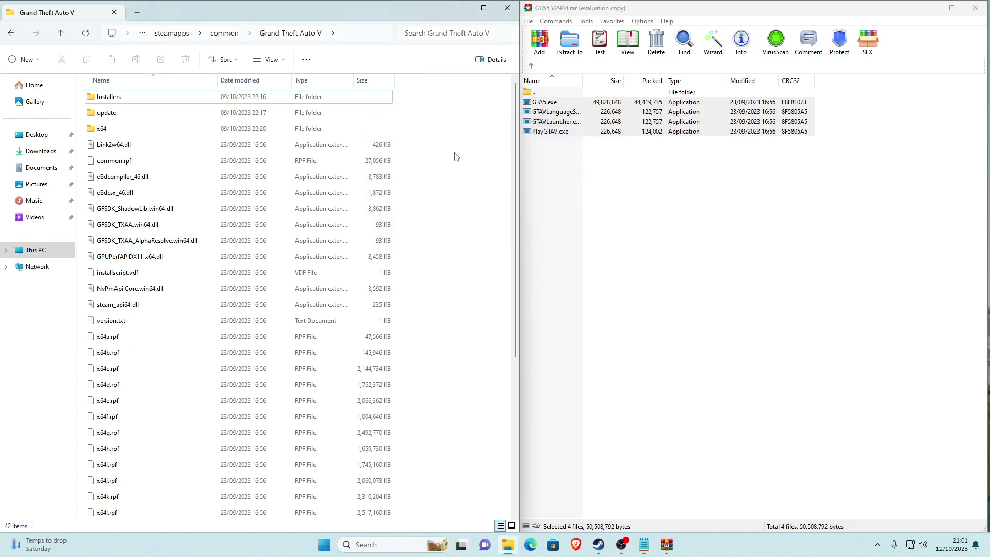
{"action": "left_click", "coordinate": [86, 37]}
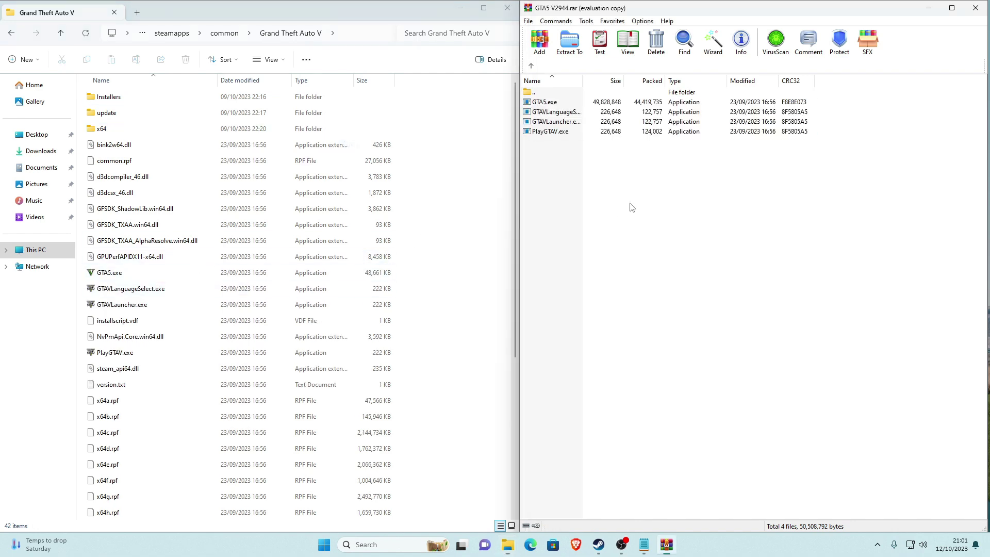
{"action": "left_click", "coordinate": [975, 8]}
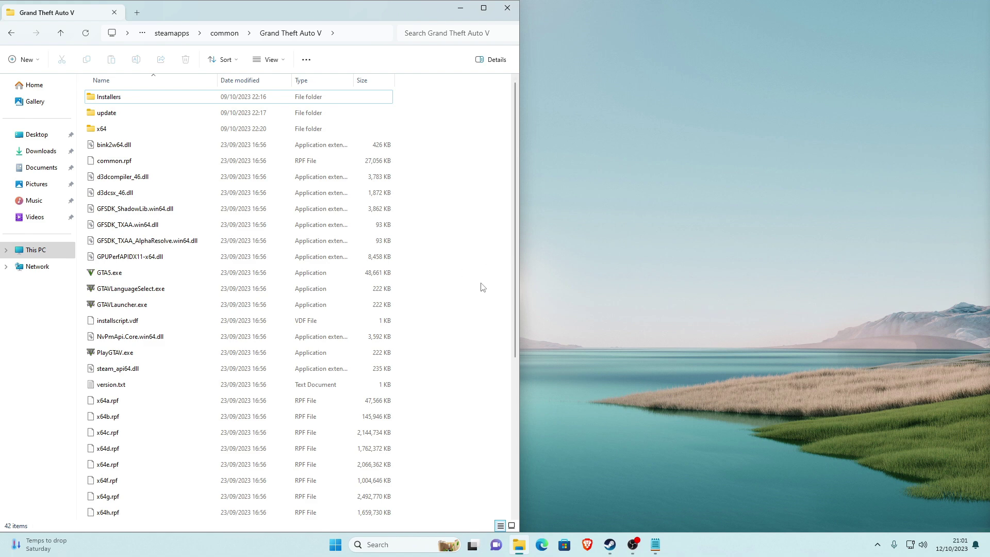
Check the file version in the detailed properties of GTA5.exe in the game folder, and close the properties.
{"action": "mouse_move", "coordinate": [110, 278]}
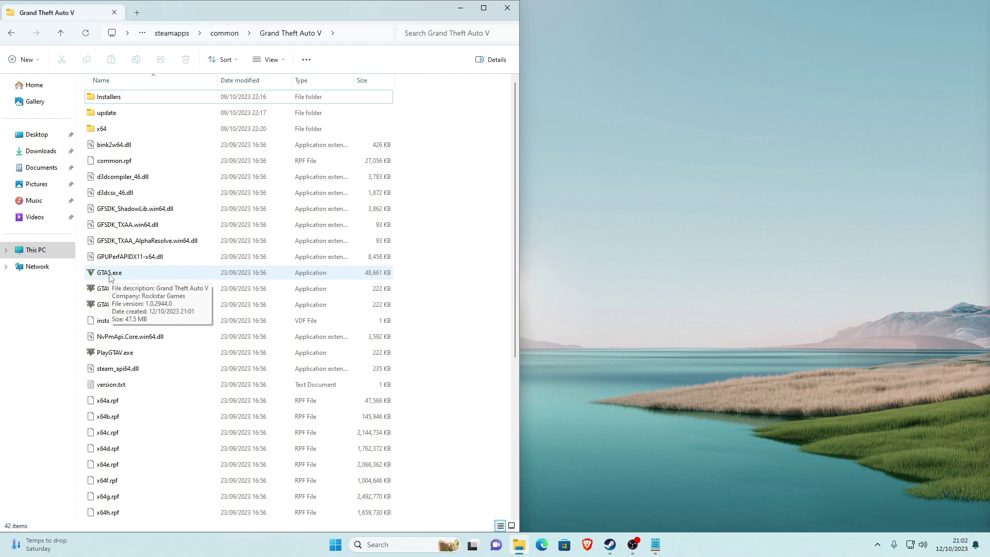
{"action": "left_click", "coordinate": [135, 277]}
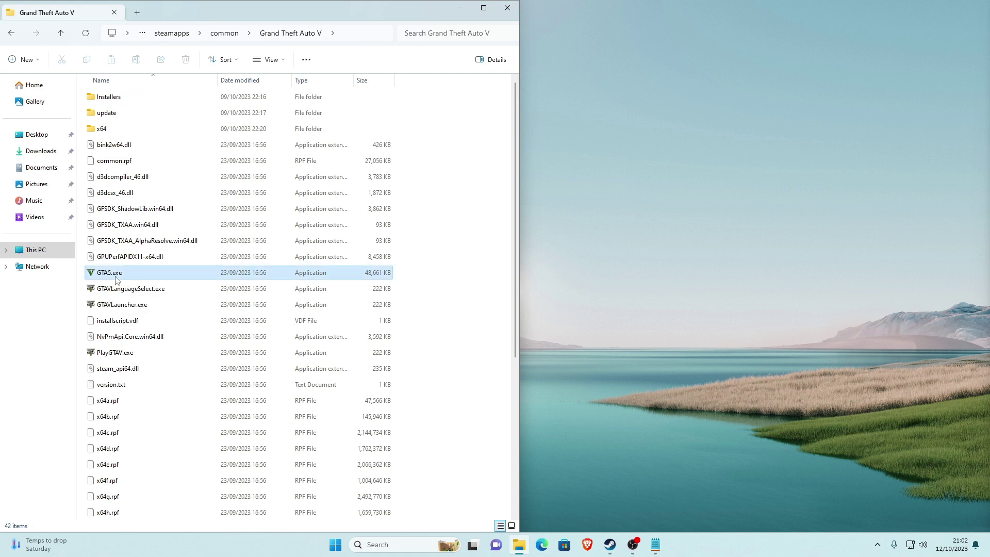
{"action": "right_click", "coordinate": [110, 275]}
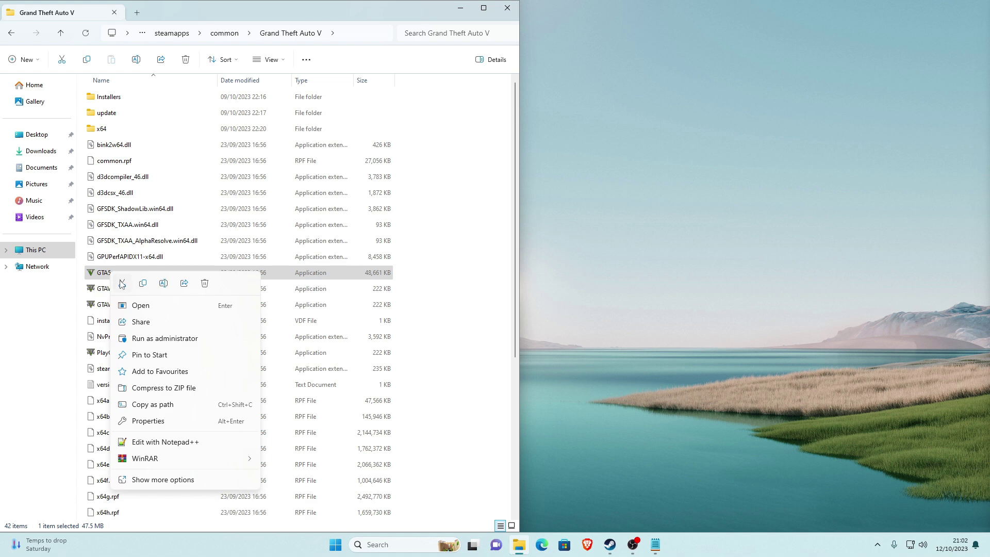
{"action": "left_click", "coordinate": [148, 422]}
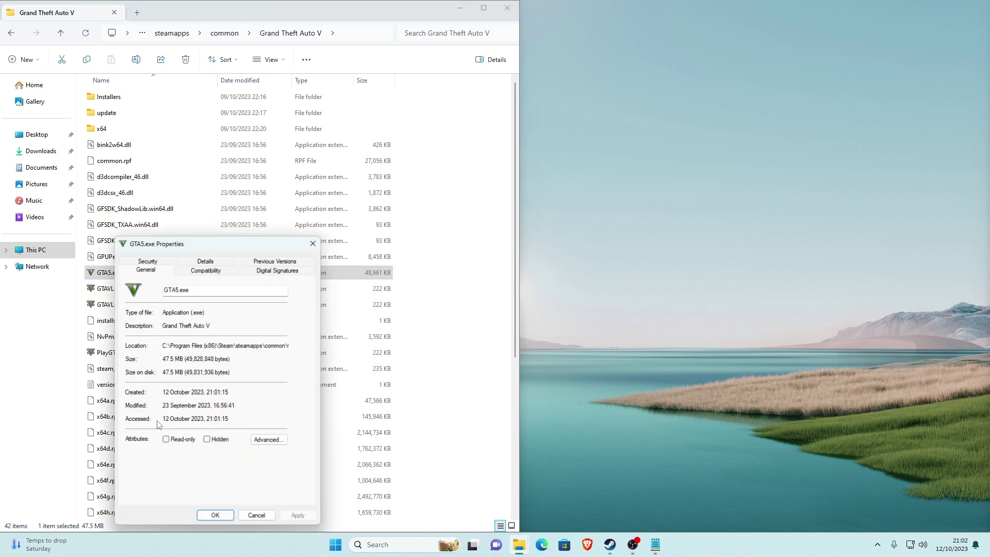
{"action": "left_click", "coordinate": [205, 261]}
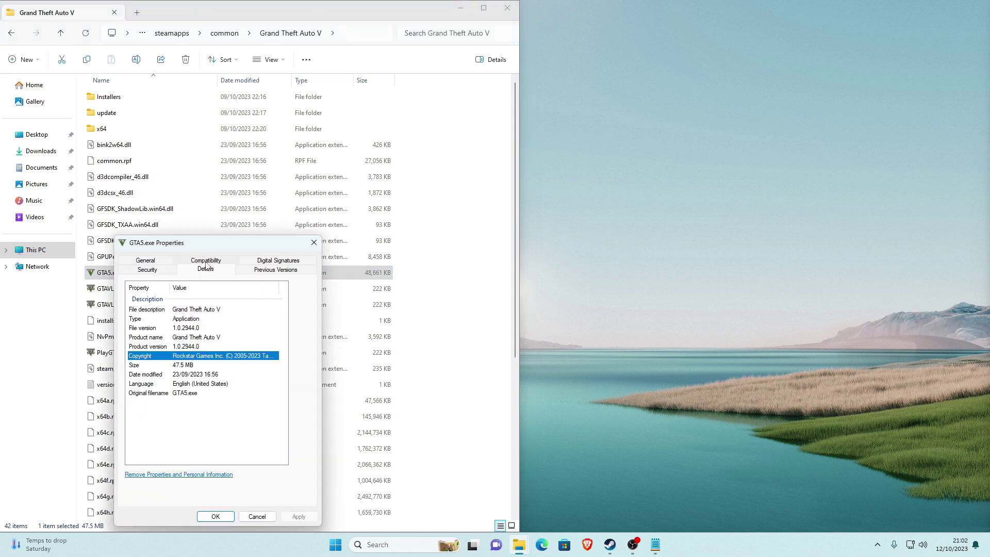
{"action": "left_click", "coordinate": [186, 331]}
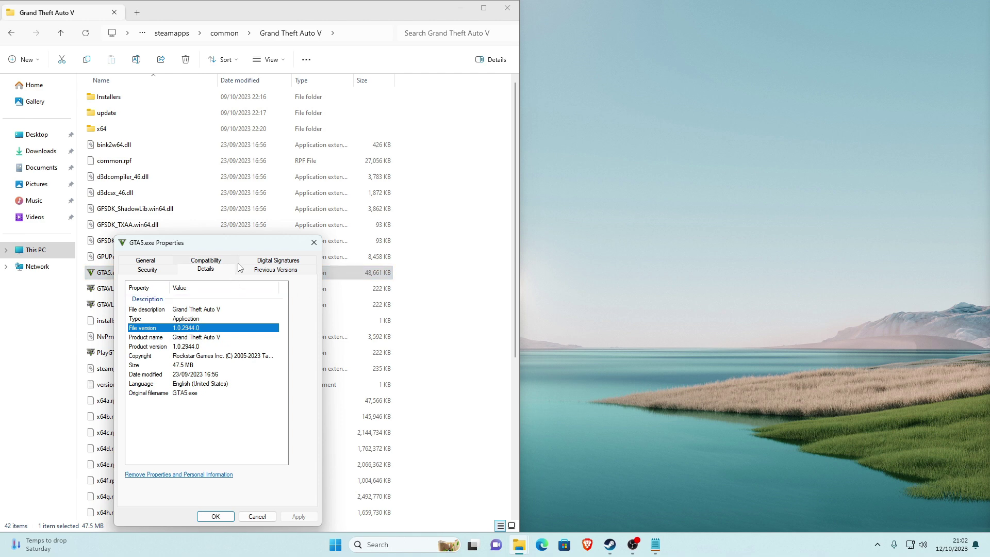
{"action": "left_click", "coordinate": [216, 516]}
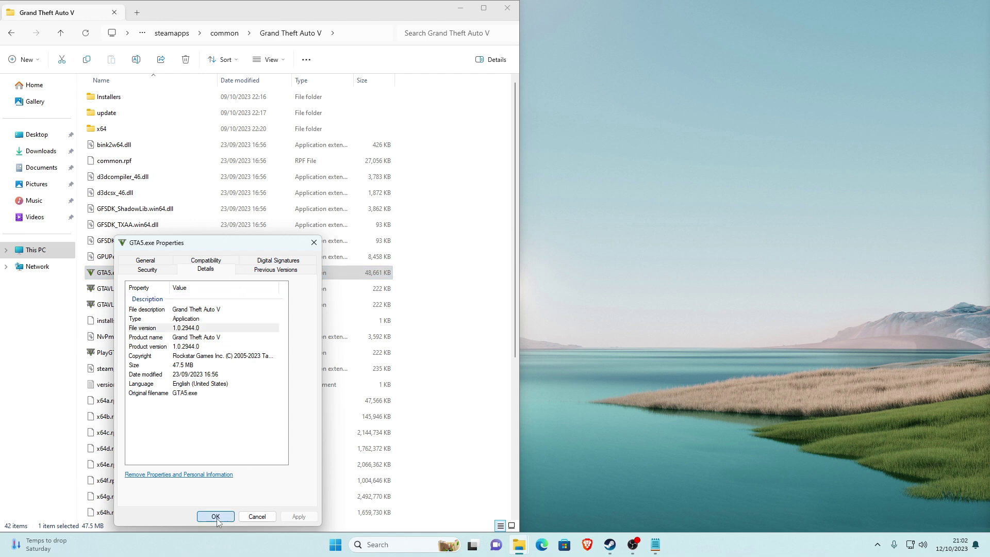
Inspect the replaced GTAVLanguageSelect.exe, GTAVLauncher.exe and PlayGTAV.exe in the game folder.
{"action": "left_click", "coordinate": [480, 277]}
{"action": "left_click", "coordinate": [114, 293]}
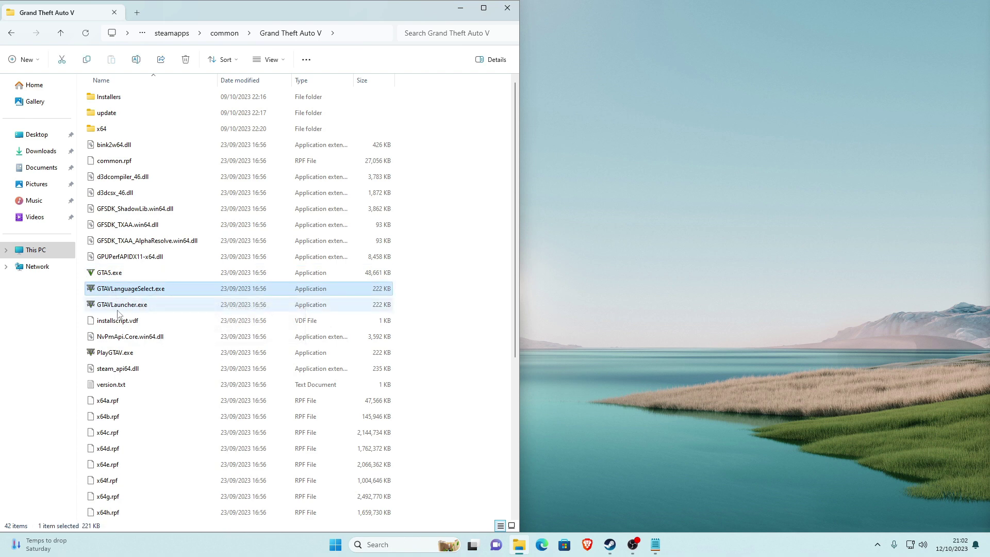
{"action": "left_click", "coordinate": [113, 311]}
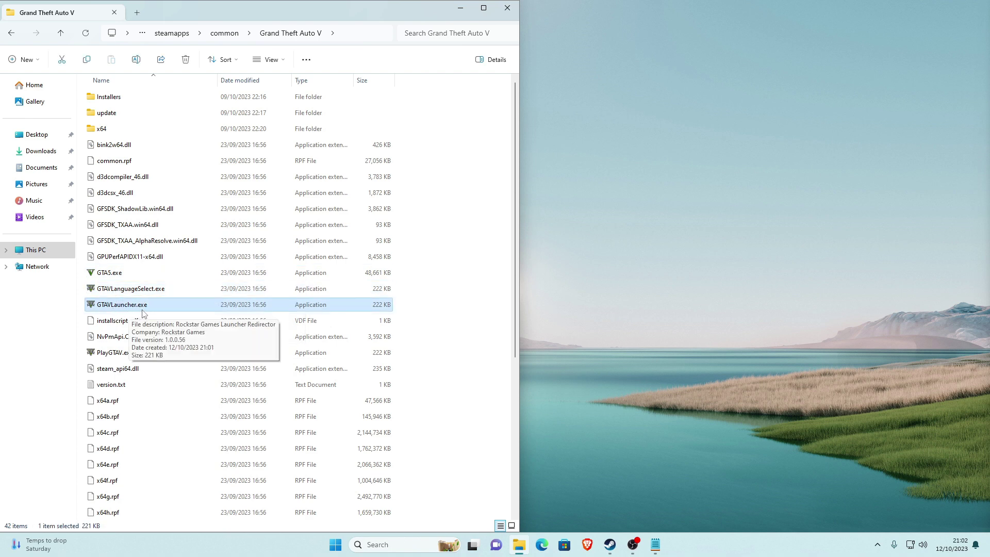
{"action": "left_click", "coordinate": [132, 356]}
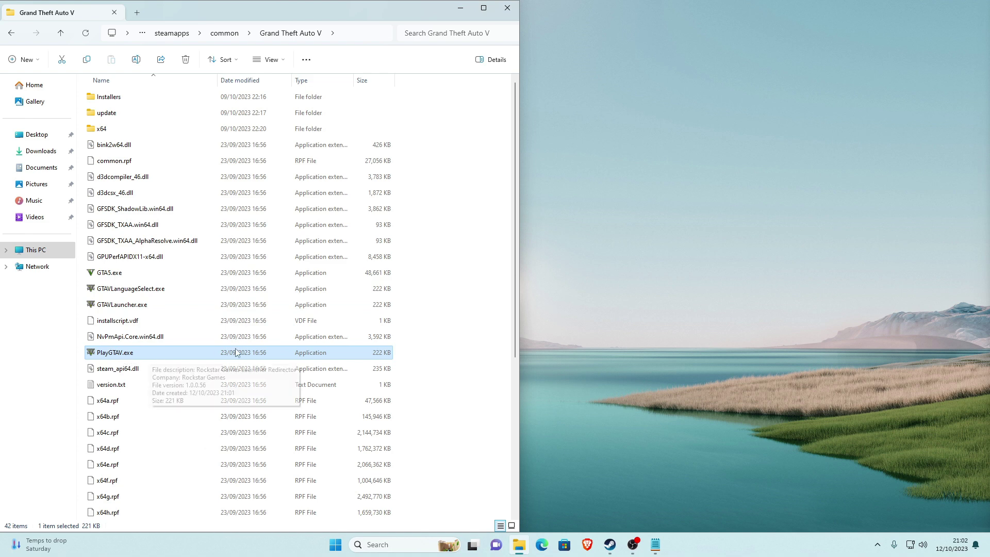
{"action": "left_click", "coordinate": [421, 285]}
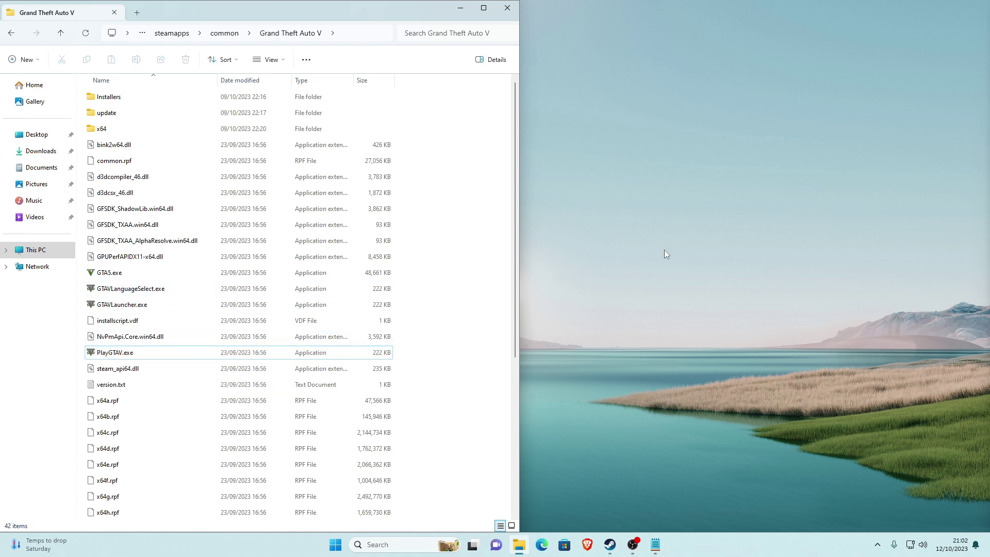
Refresh the Grand Theft Auto V folder listing and close the folder window.
{"action": "left_click", "coordinate": [85, 33]}
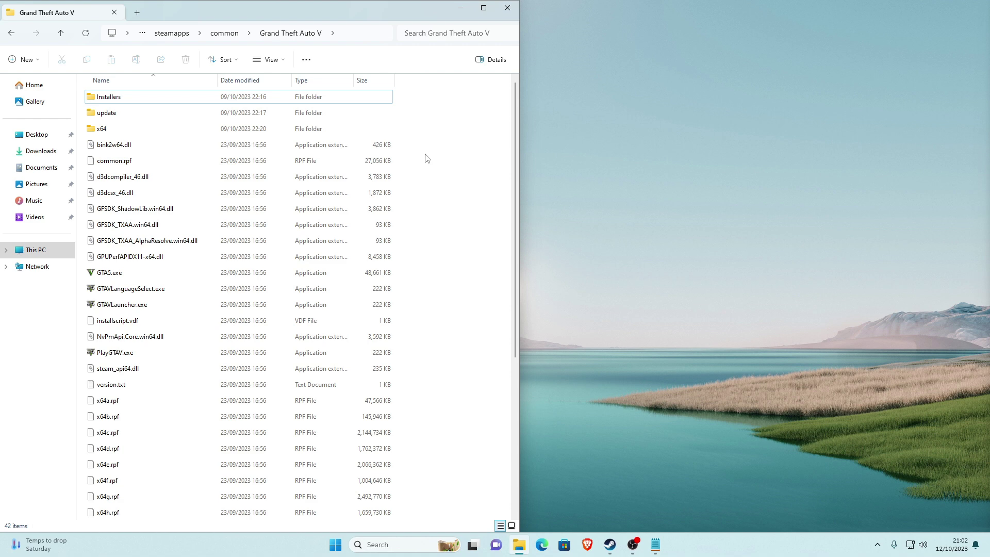
{"action": "left_click", "coordinate": [507, 8]}
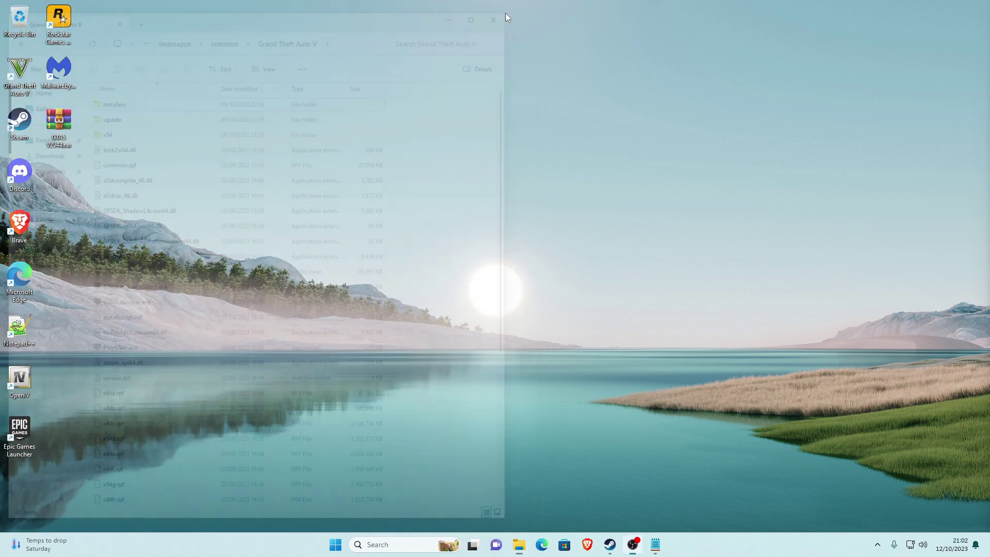